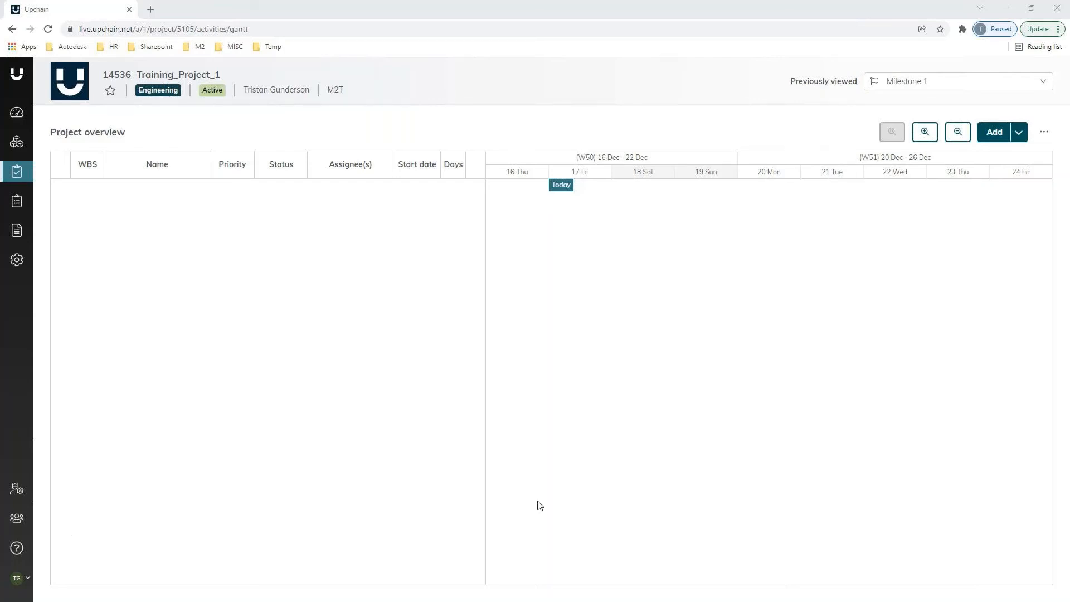
- Start a new milestone with High priority and name it Milestone 1
{"action": "left_click", "coordinate": [1018, 134]}
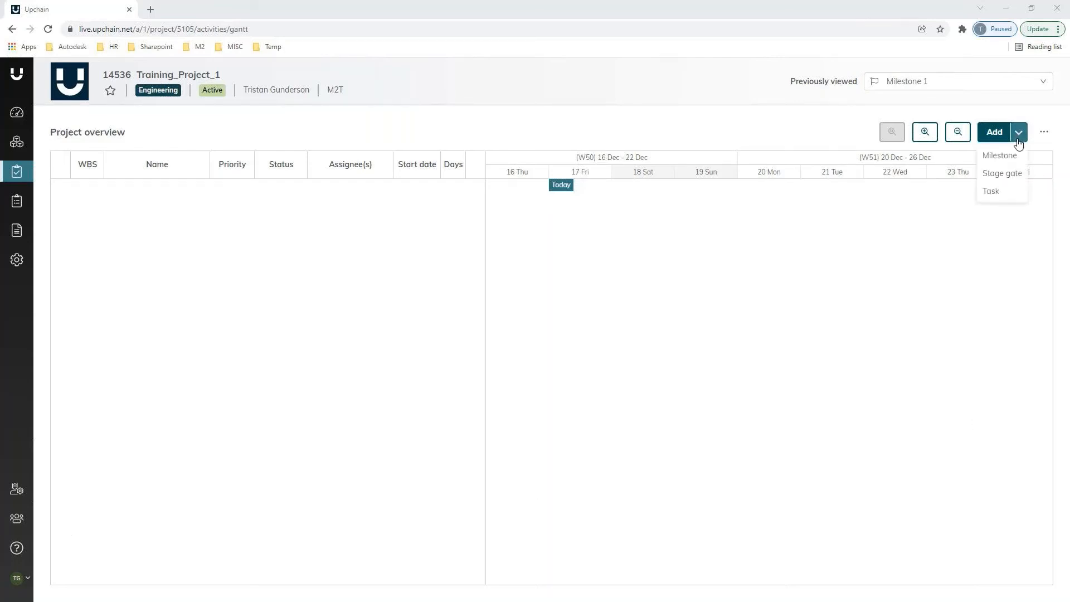
{"action": "left_click", "coordinate": [1013, 162]}
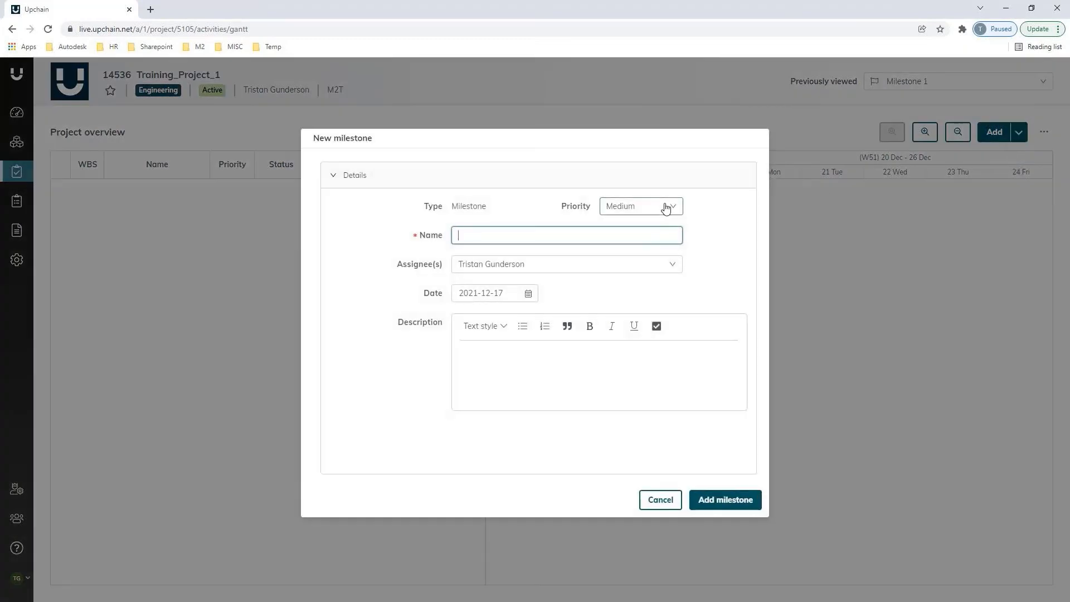
{"action": "left_click", "coordinate": [664, 211]}
{"action": "left_click", "coordinate": [635, 247]}
{"action": "left_click", "coordinate": [515, 231]}
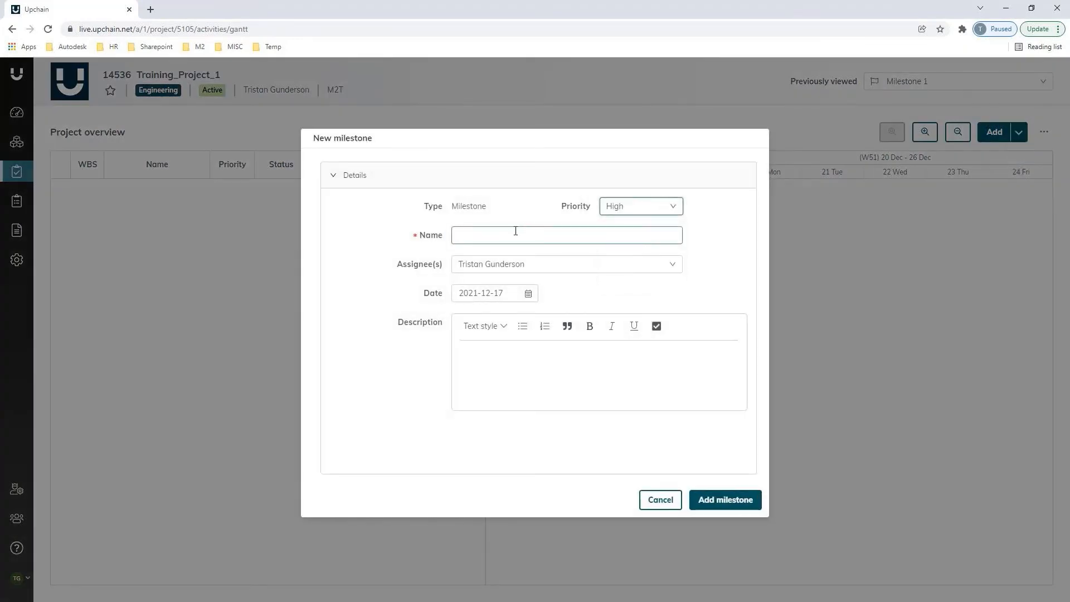
{"action": "left_click", "coordinate": [511, 234]}
{"action": "type", "text": "Milestone 1"}
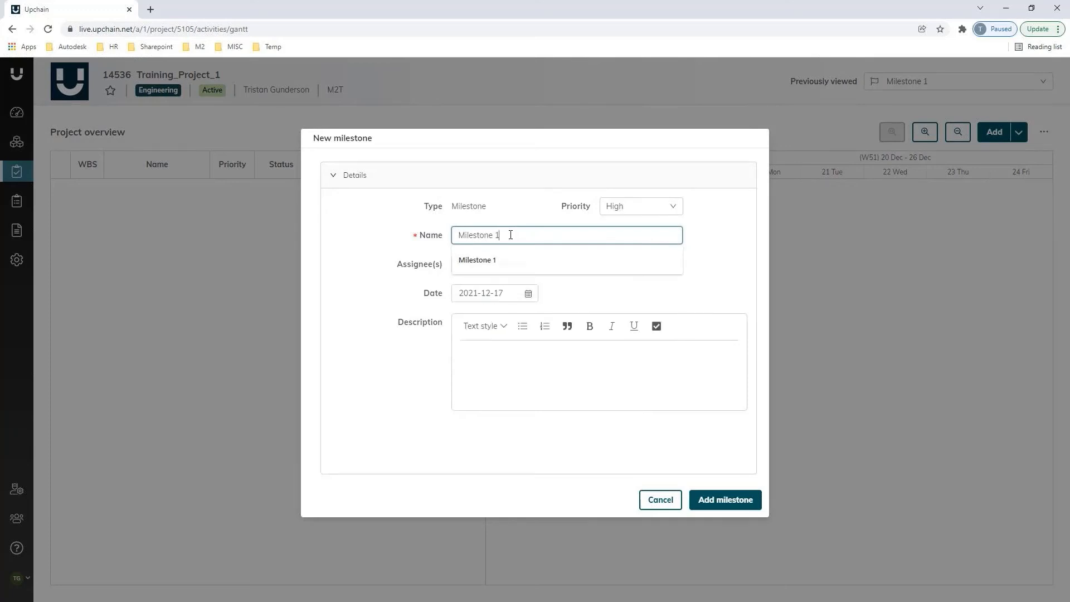
- Enter "Description" as the milestone's description, set its date to 2021-12-24 and add it to the project
{"action": "left_click", "coordinate": [504, 349]}
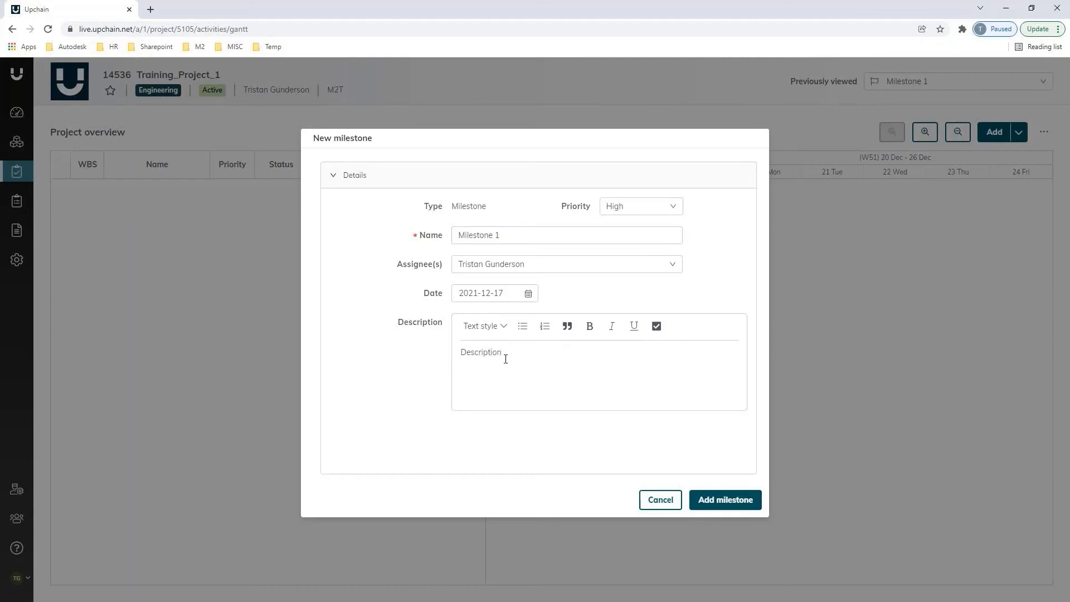
{"action": "left_click", "coordinate": [529, 294]}
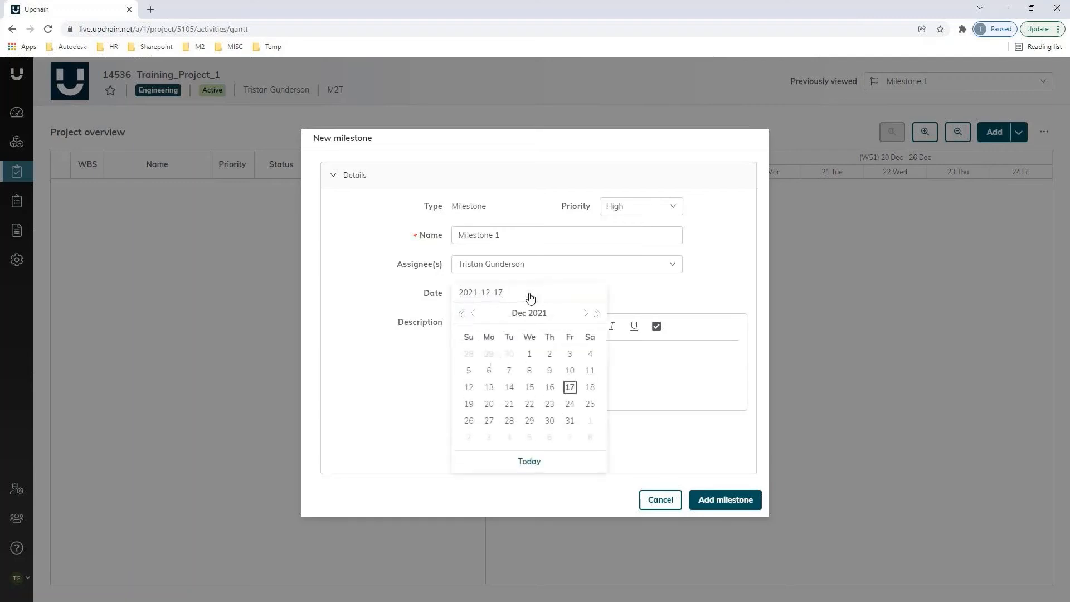
{"action": "left_click", "coordinate": [570, 405]}
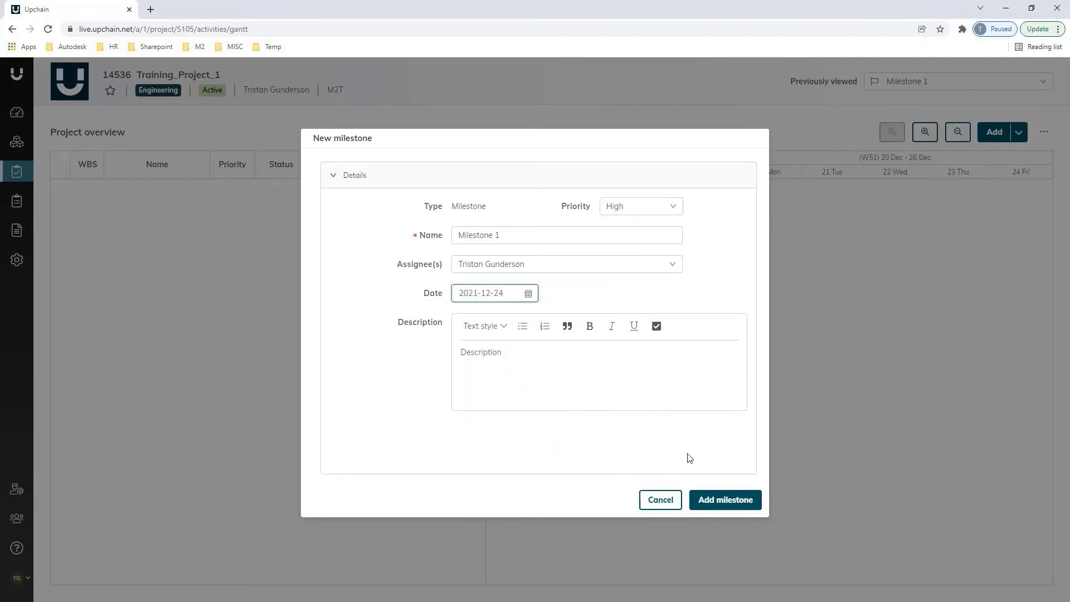
{"action": "left_click", "coordinate": [719, 499]}
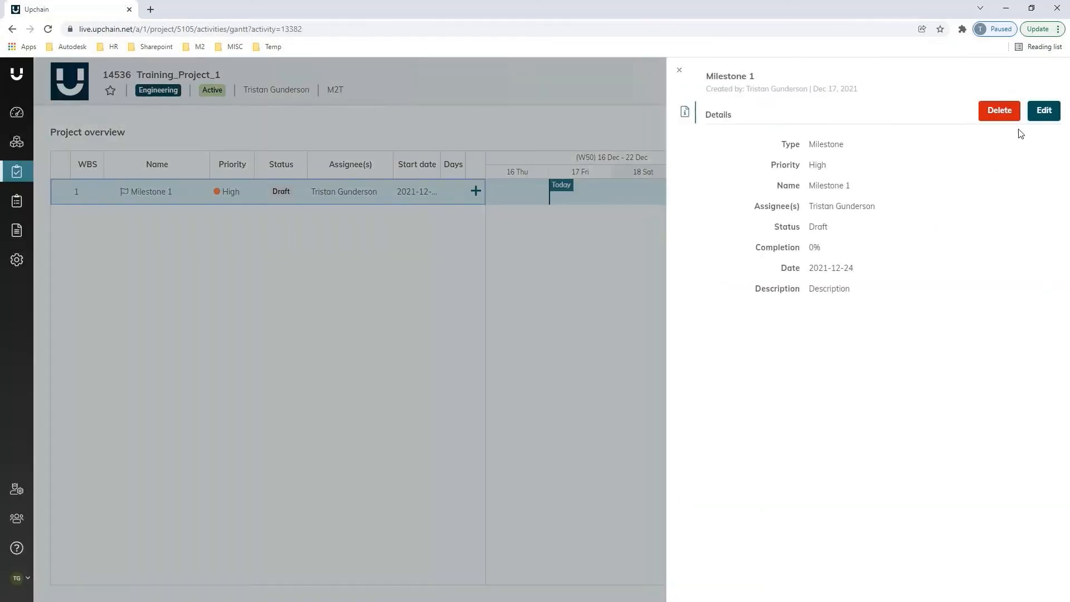
- Examine the editable fields and priority options of Milestone 1, cancel the edit and close its details
{"action": "left_click", "coordinate": [1043, 113]}
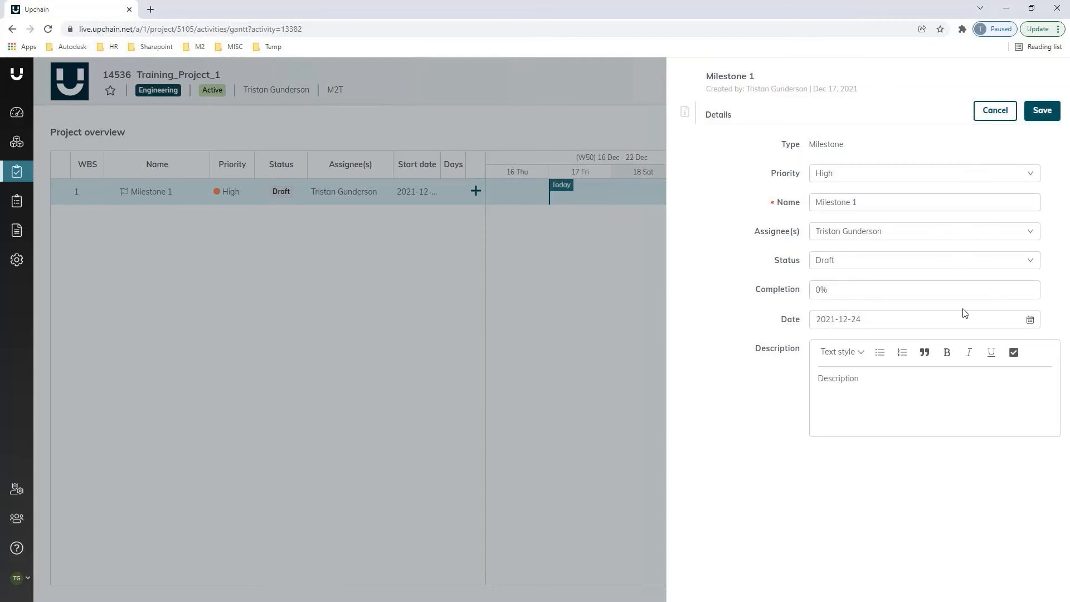
{"action": "left_click", "coordinate": [865, 288]}
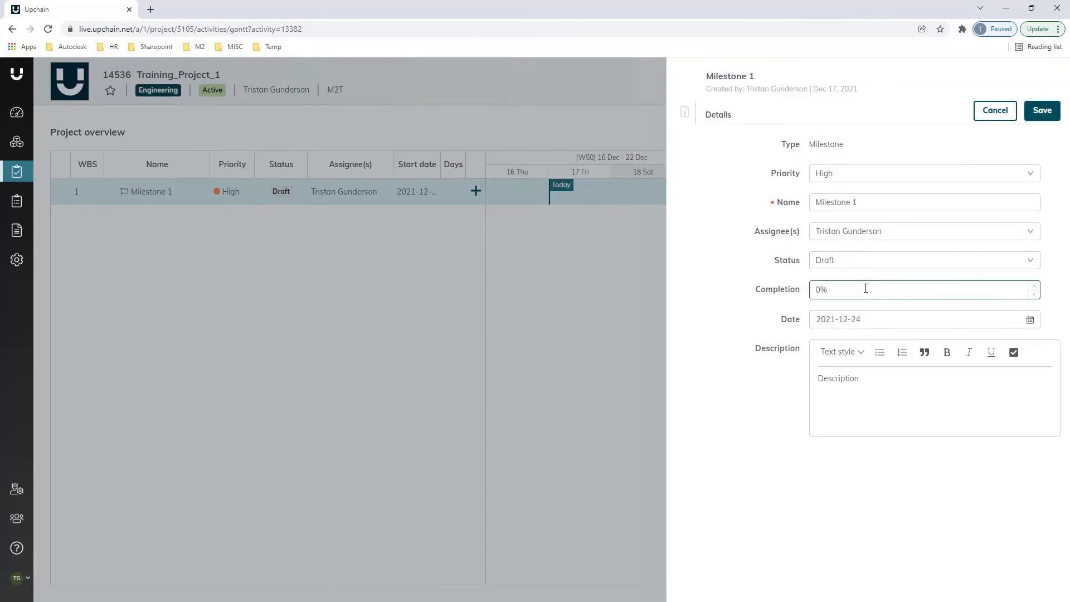
{"action": "left_click", "coordinate": [845, 176]}
{"action": "left_click", "coordinate": [843, 216]}
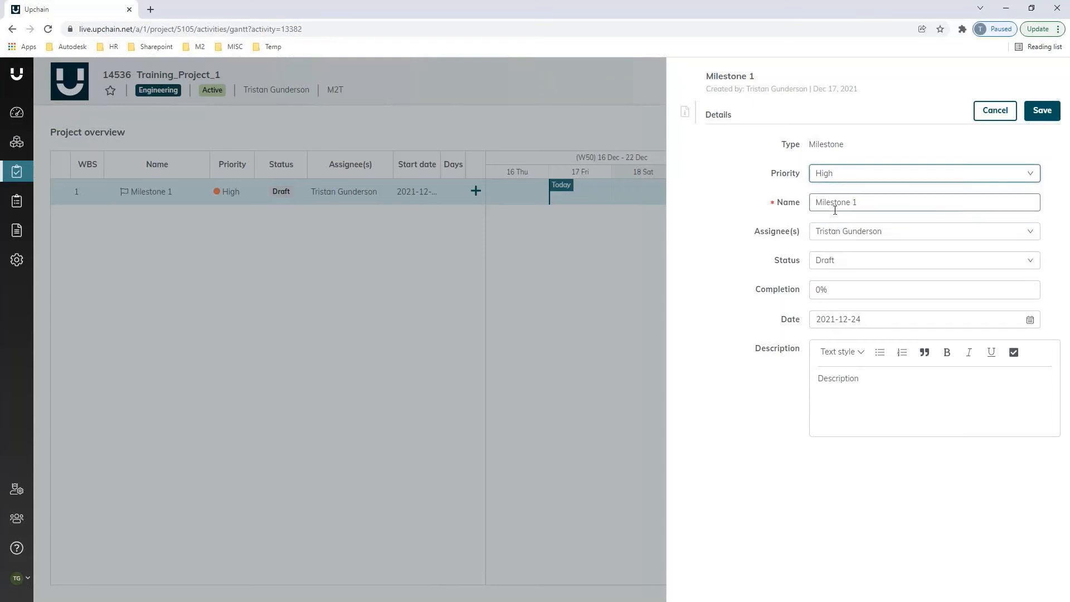
{"action": "left_click", "coordinate": [998, 110]}
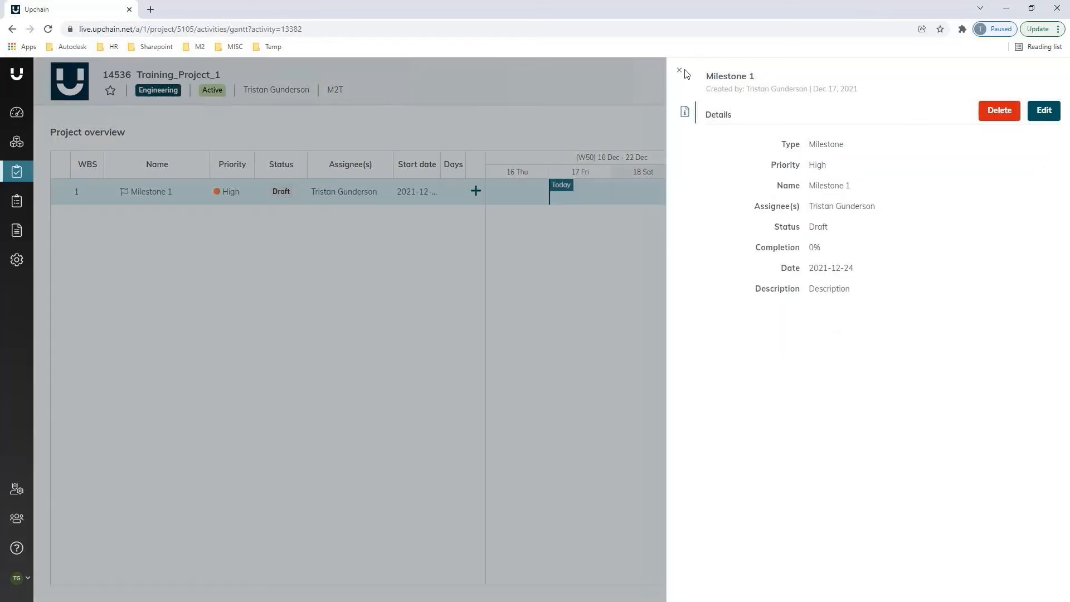
{"action": "left_click", "coordinate": [679, 69]}
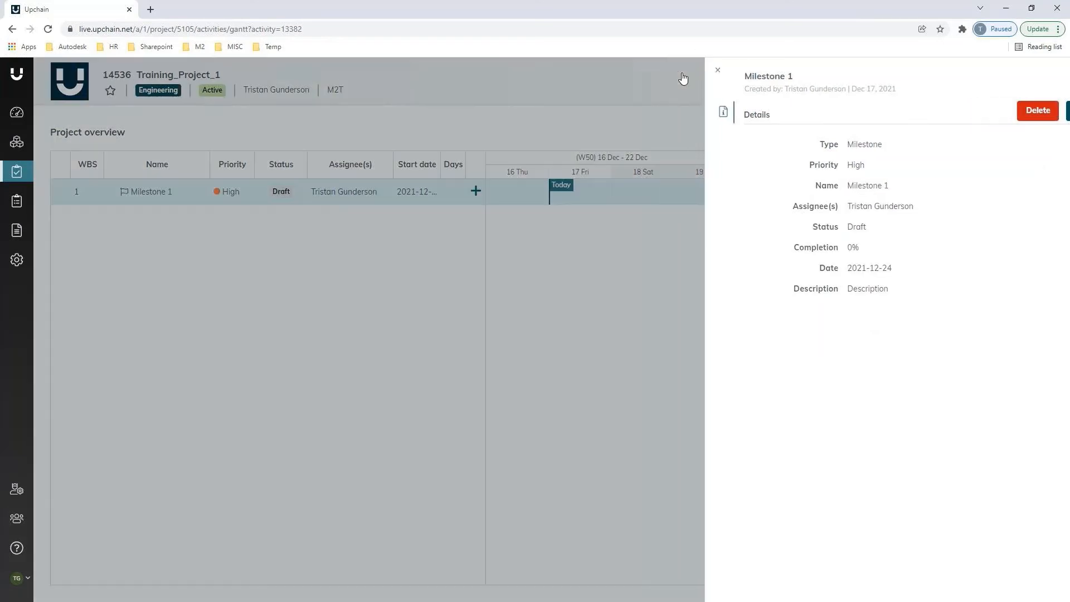
- Move Milestone 1 one day earlier on the Gantt timeline, to 2021-12-23, and check its details
{"action": "left_click_drag", "start_coordinate": [992, 194], "coordinate": [927, 193]}
{"action": "left_click", "coordinate": [928, 193]}
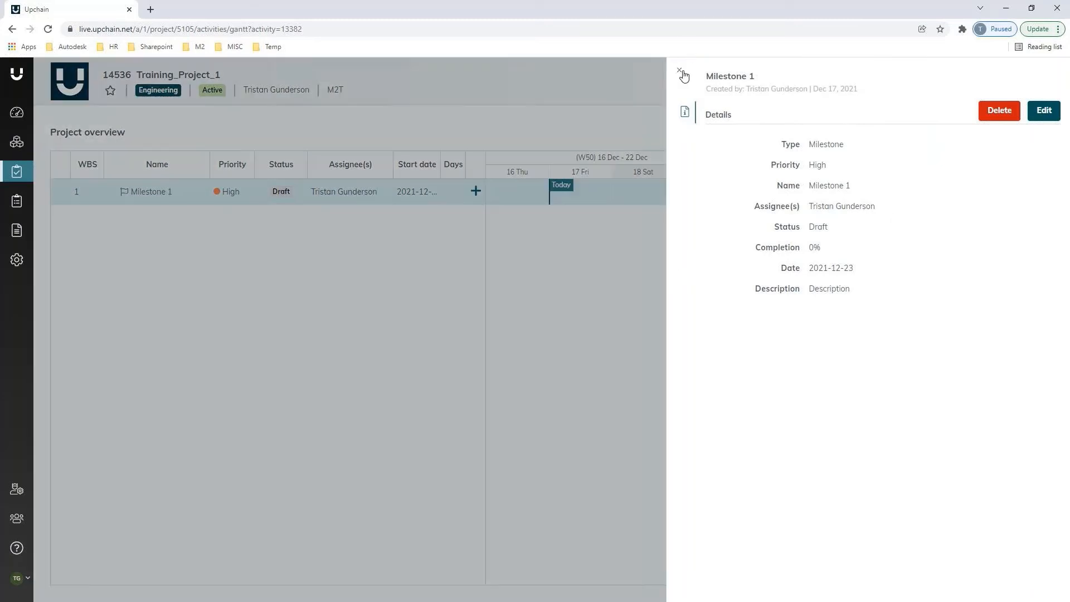
{"action": "left_click", "coordinate": [685, 76]}
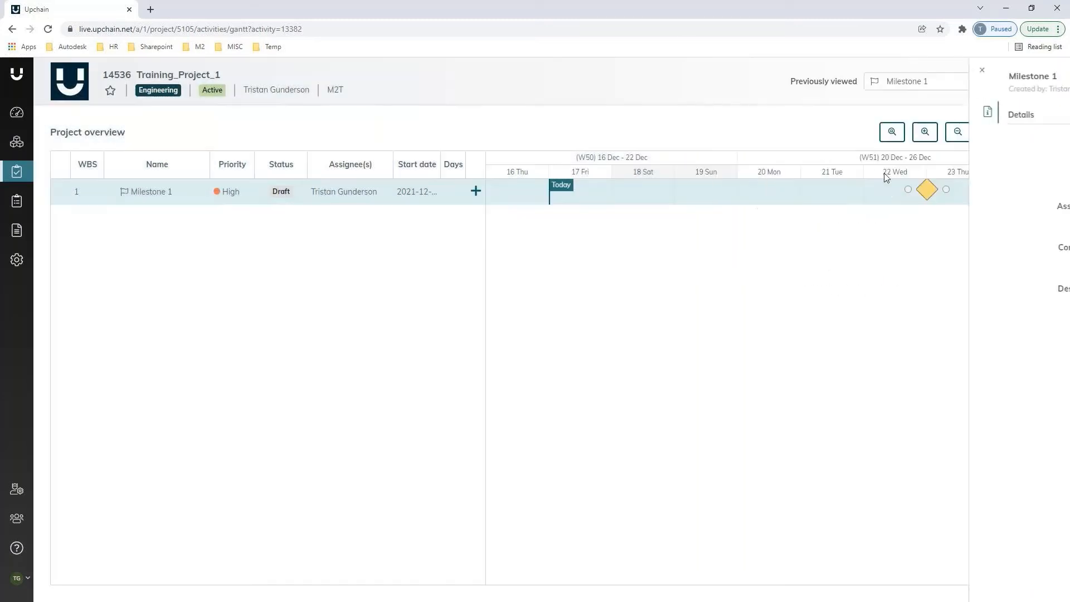
- Move Milestone 1 one day forward on the Gantt timeline, to 2021-12-24, and check its details
{"action": "left_click_drag", "start_coordinate": [927, 193], "coordinate": [992, 193]}
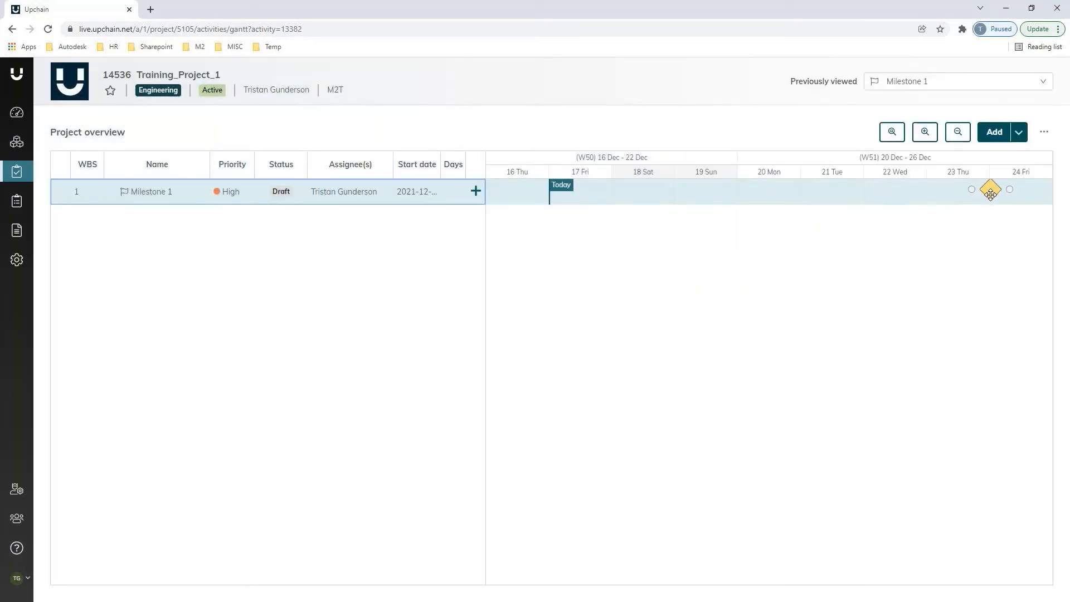
{"action": "left_click", "coordinate": [989, 195]}
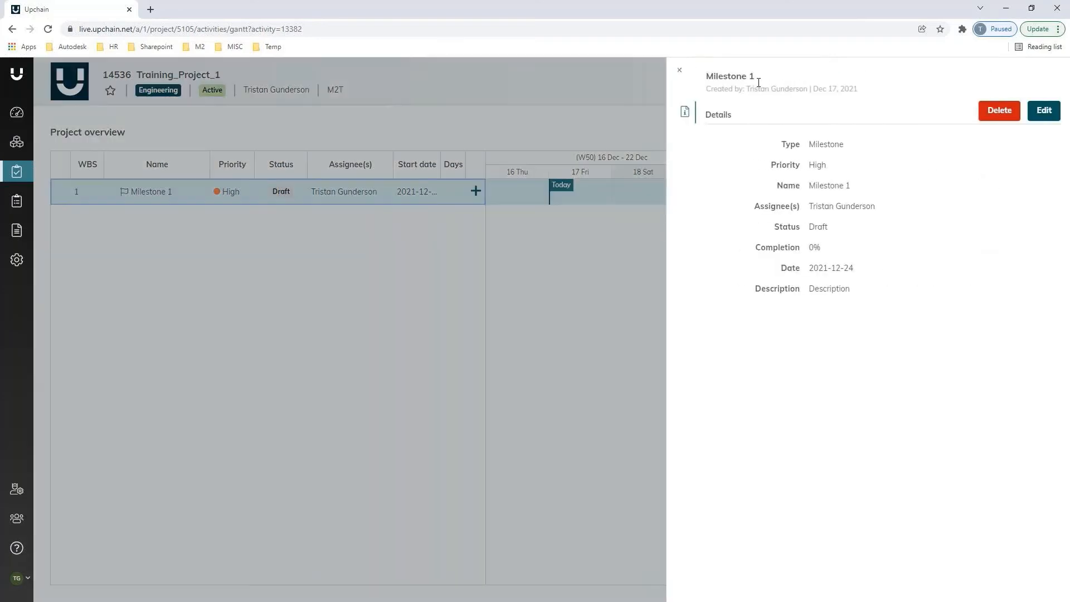
{"action": "left_click", "coordinate": [679, 70]}
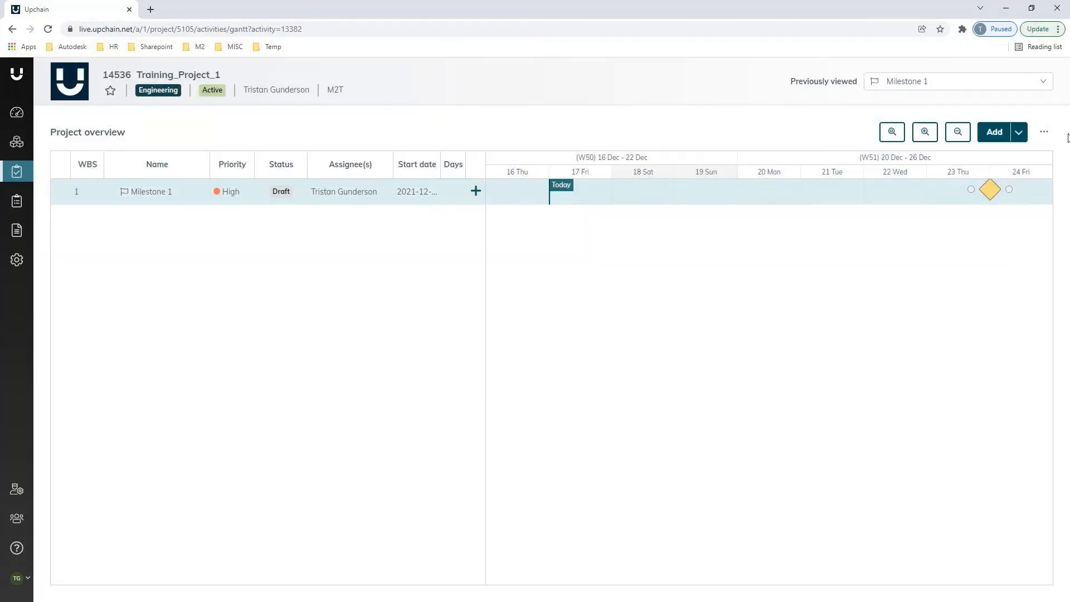
- Start a new stage gate and name it Stage Gate 1
{"action": "left_click", "coordinate": [1018, 132]}
{"action": "left_click", "coordinate": [1003, 174]}
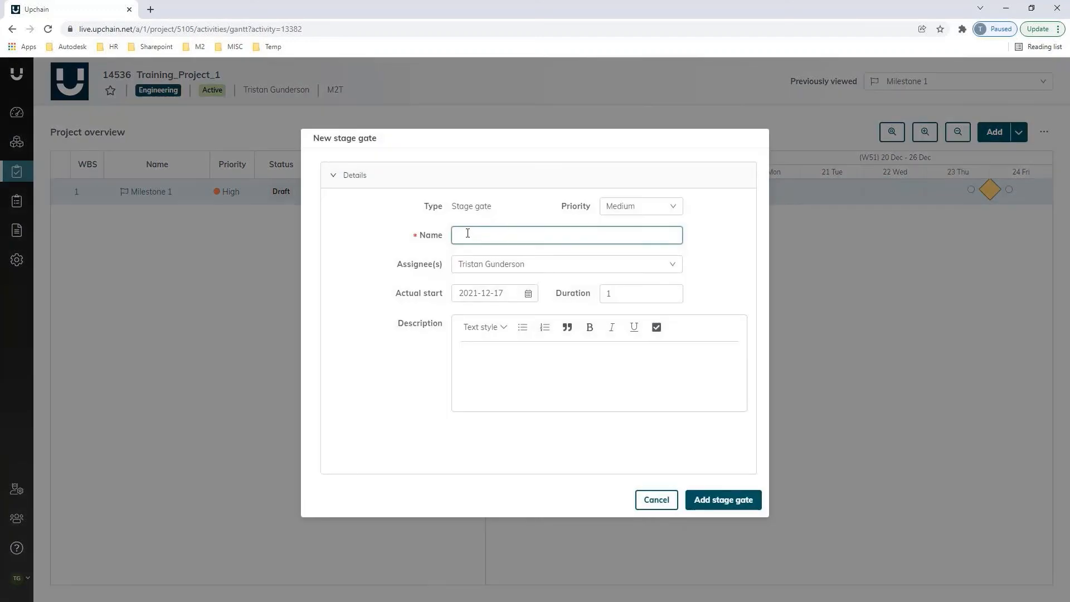
{"action": "type", "text": "Stage Gate 1"}
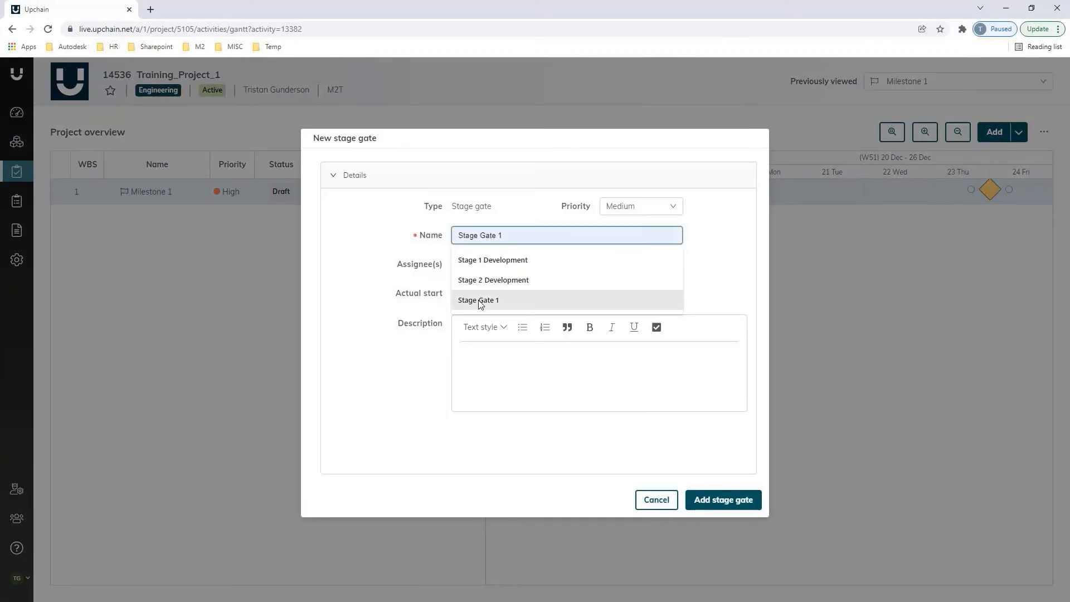
{"action": "left_click", "coordinate": [480, 300]}
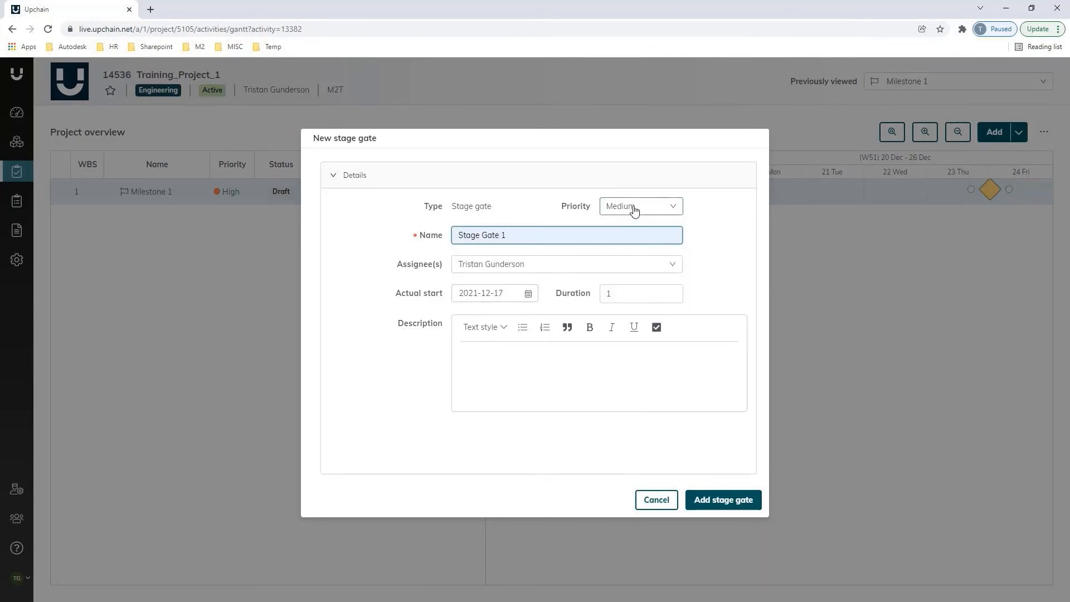
- Set the stage gate's actual start to 2021-12-17 and its duration to 5, leave the description empty and add it
{"action": "left_click", "coordinate": [526, 298]}
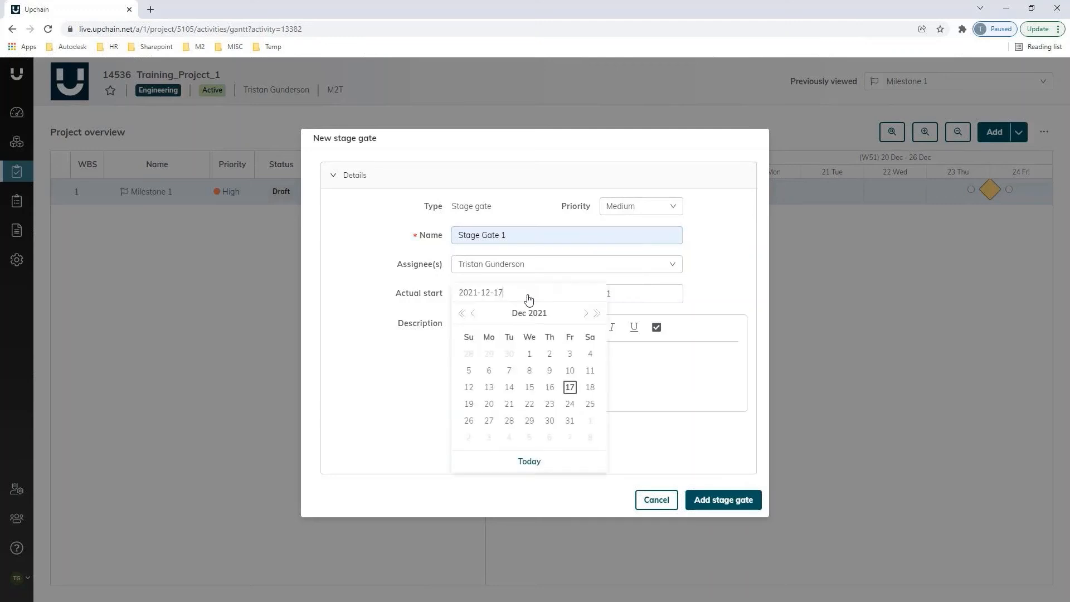
{"action": "left_click", "coordinate": [572, 389]}
{"action": "left_click_drag", "start_coordinate": [611, 295], "coordinate": [598, 299]}
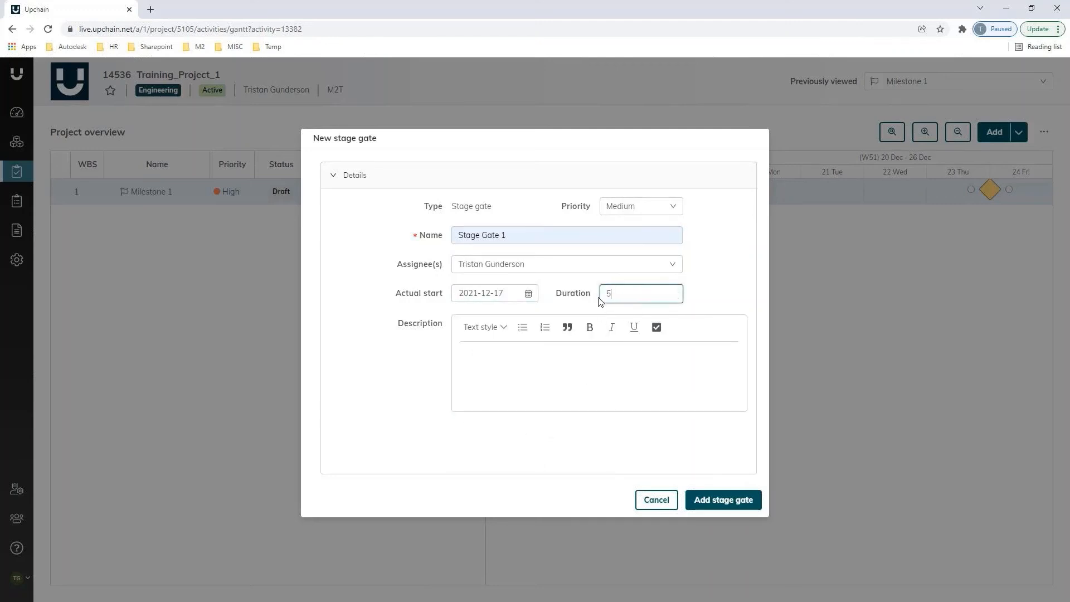
{"action": "left_click", "coordinate": [606, 391]}
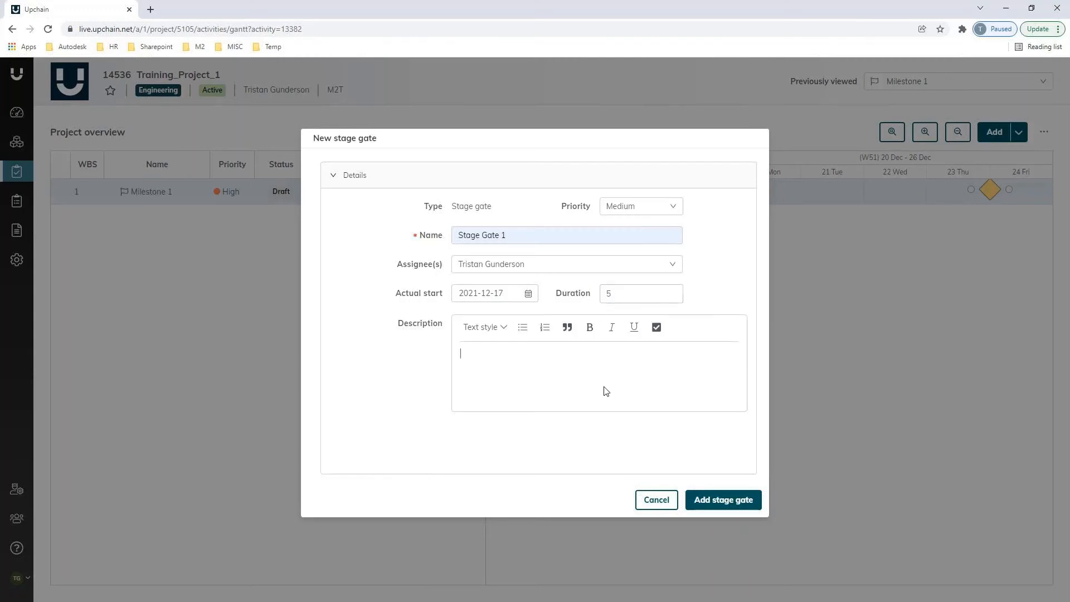
{"action": "left_click", "coordinate": [724, 502]}
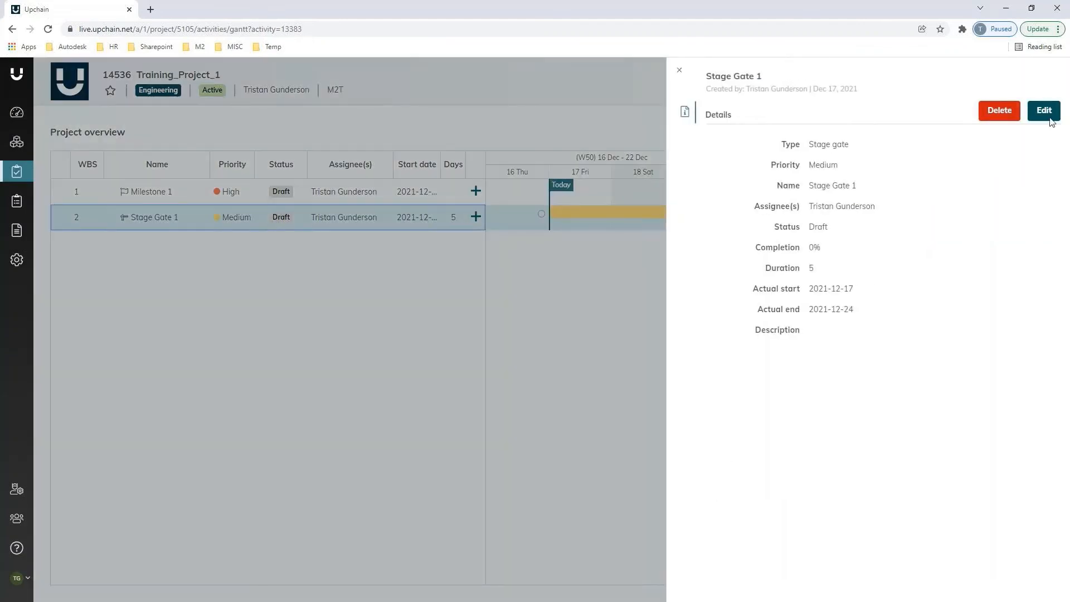
- Examine the editable fields of Stage Gate 1, cancel the edit and close its details
{"action": "left_click", "coordinate": [1048, 112]}
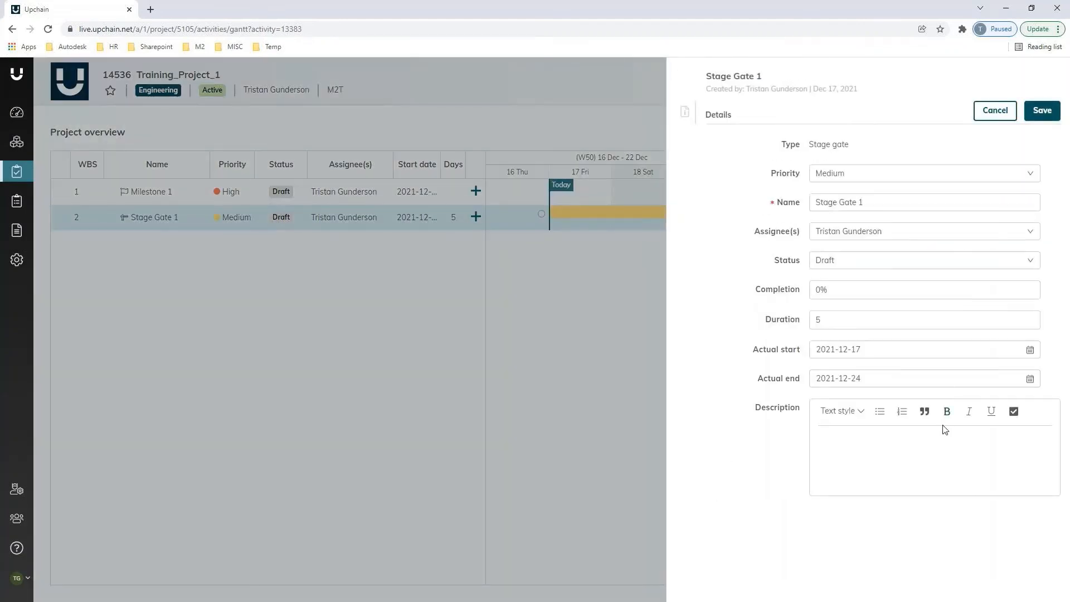
{"action": "left_click", "coordinate": [996, 111]}
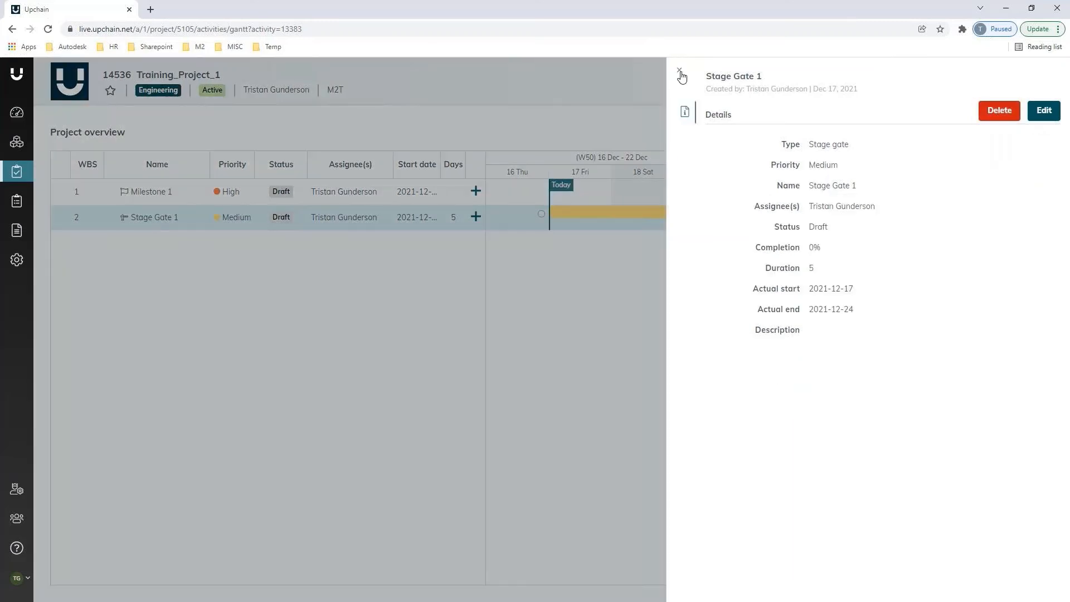
{"action": "left_click", "coordinate": [679, 72]}
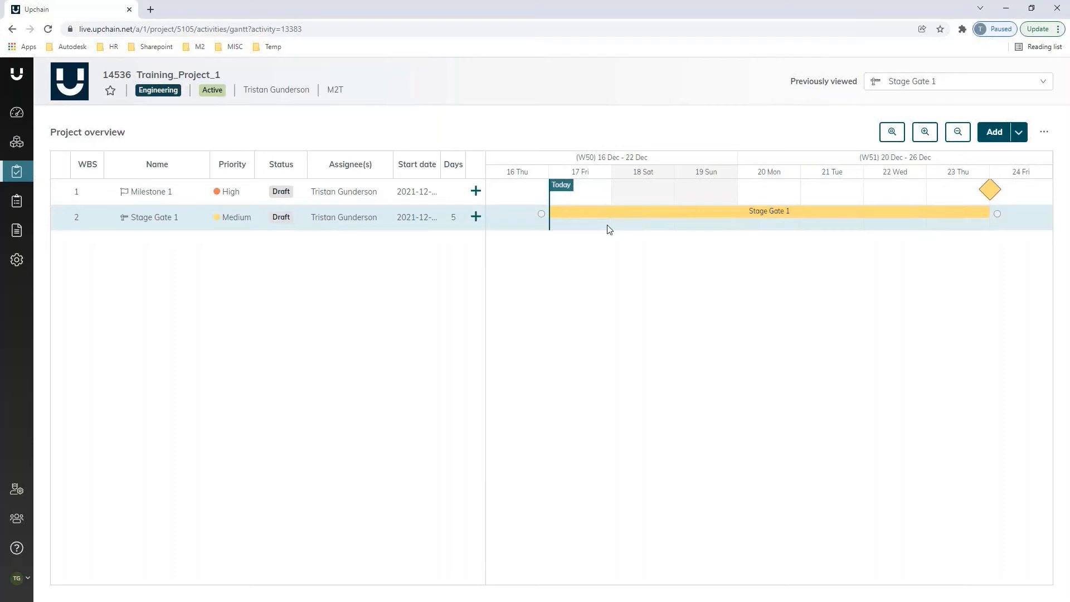
- Start a new task named Task 1 and keep its type as Task
{"action": "left_click", "coordinate": [1018, 132]}
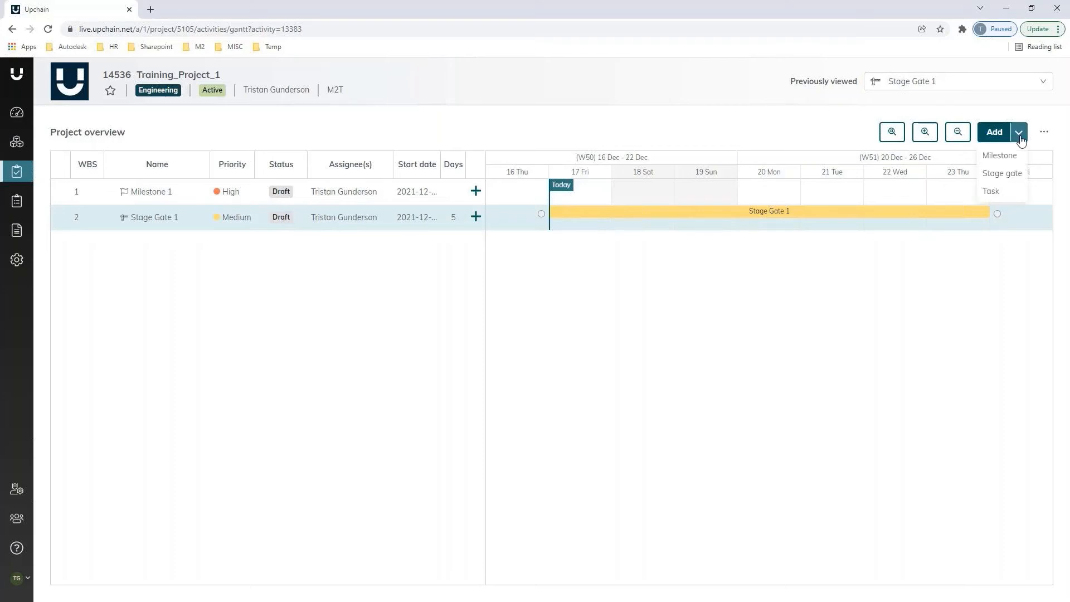
{"action": "left_click", "coordinate": [992, 193]}
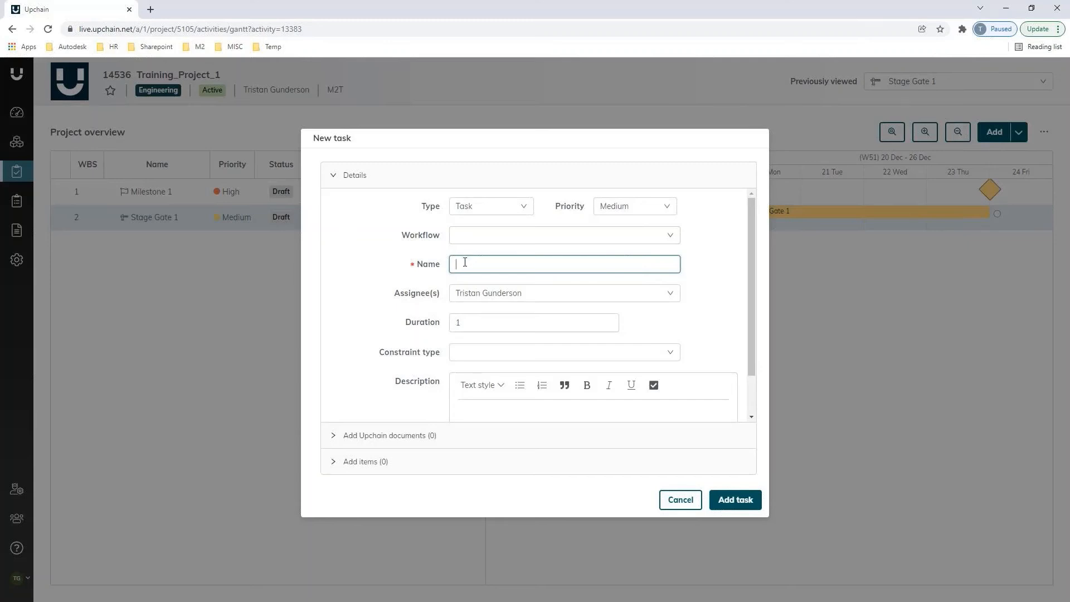
{"action": "left_click", "coordinate": [461, 264]}
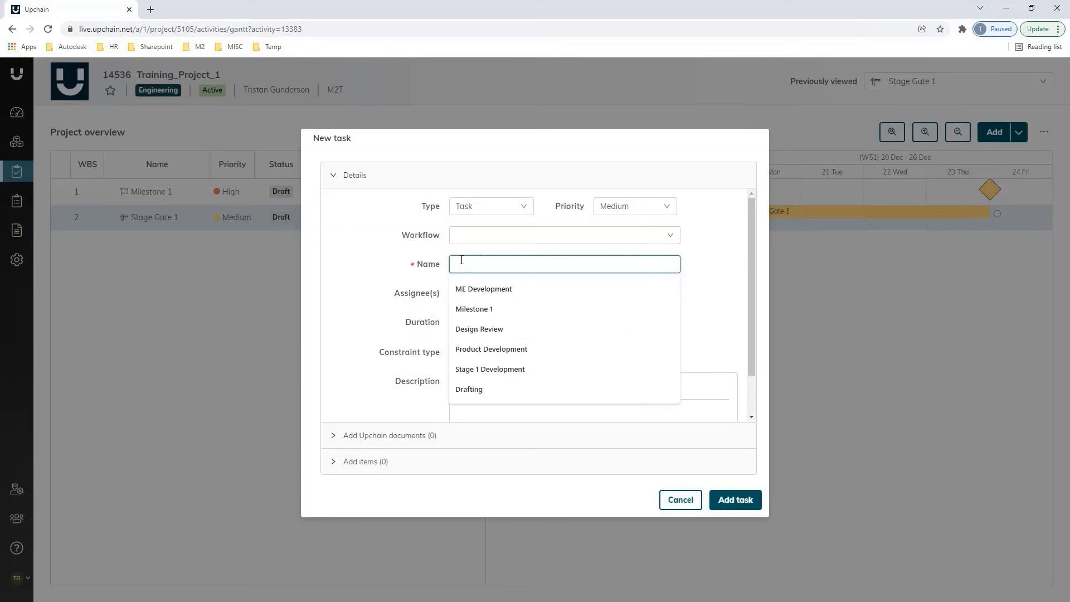
{"action": "type", "text": "Task 1"}
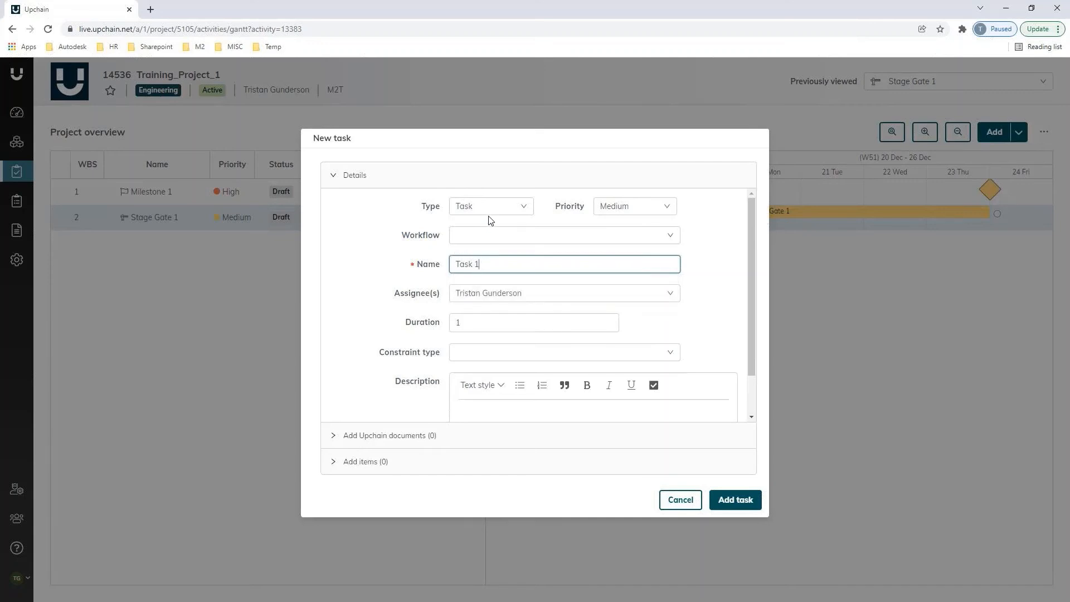
{"action": "left_click", "coordinate": [509, 208]}
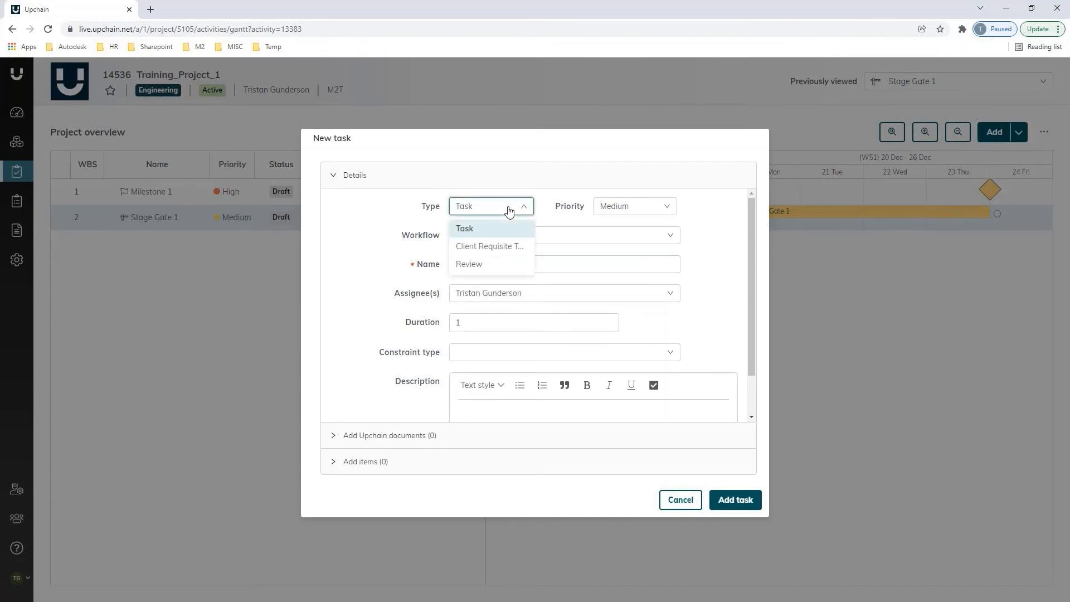
{"action": "left_click", "coordinate": [499, 227]}
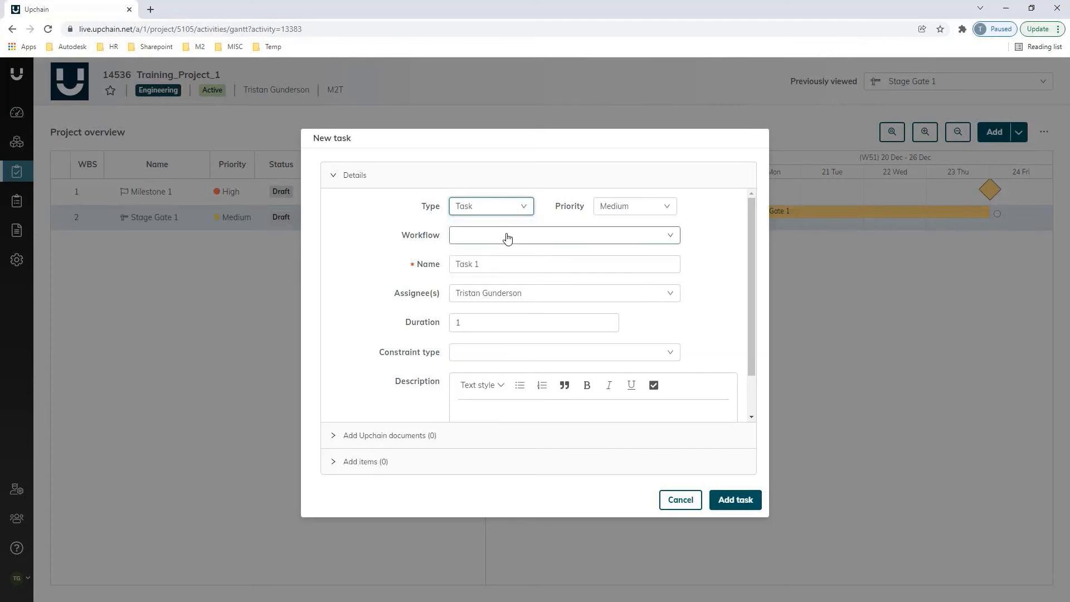
- Assign the Client Task (v0) workflow to the new task
{"action": "left_click", "coordinate": [507, 237]}
{"action": "left_click", "coordinate": [507, 237]}
{"action": "left_click", "coordinate": [507, 238]}
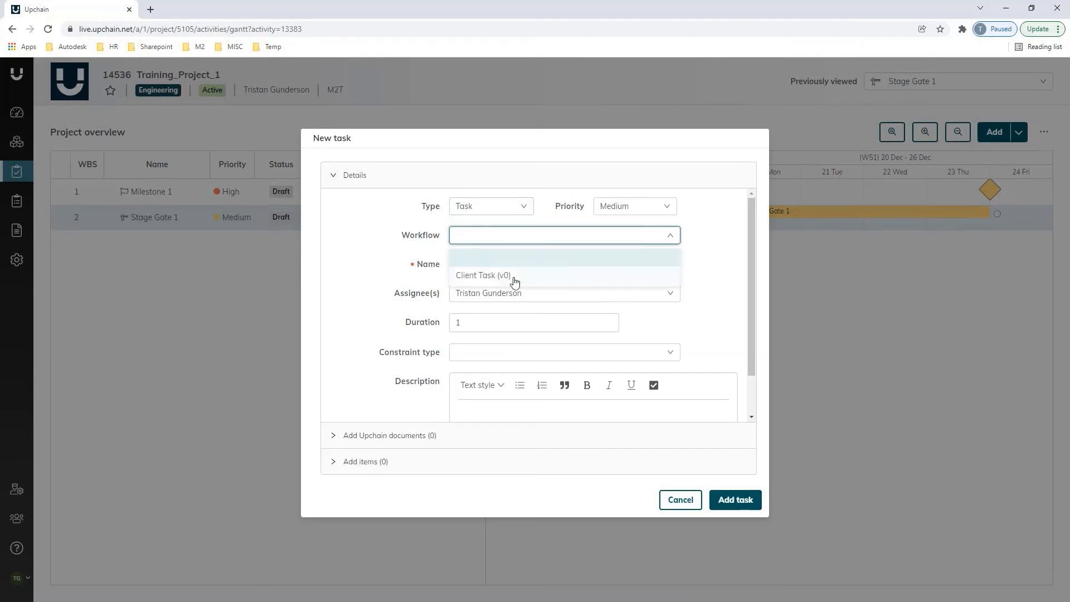
{"action": "left_click", "coordinate": [506, 241]}
{"action": "left_click", "coordinate": [471, 326]}
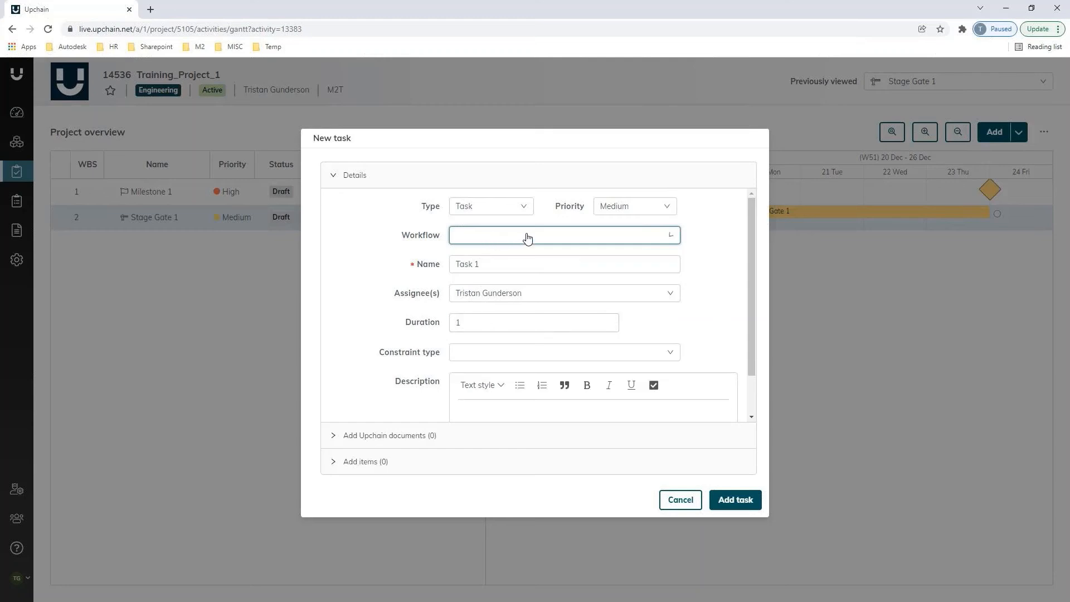
{"action": "left_click", "coordinate": [506, 278]}
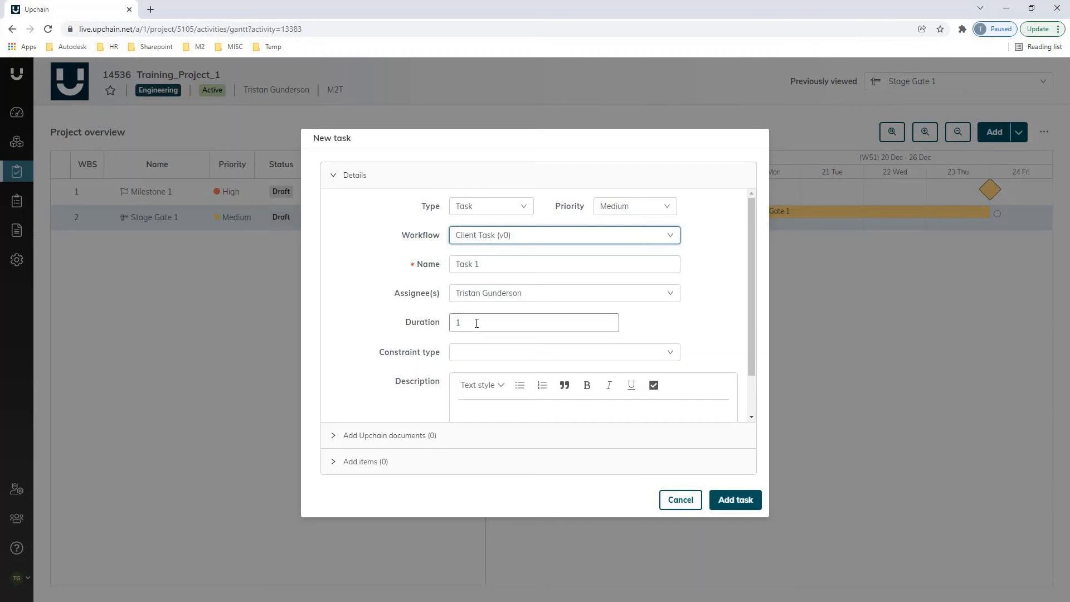
- Set the task's duration to 2, leave its description, Upchain documents and items empty, and add the task
{"action": "left_click_drag", "start_coordinate": [476, 322], "coordinate": [448, 325]}
{"action": "type", "text": "2"}
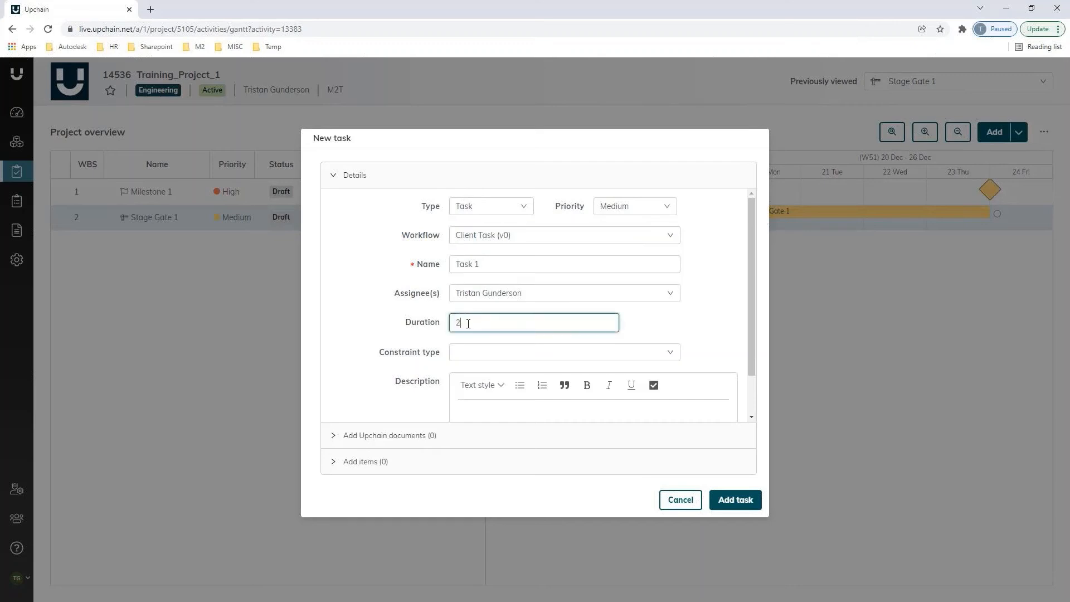
{"action": "left_click", "coordinate": [365, 318]}
{"action": "scroll", "coordinate": [475, 384], "scroll_direction": "down", "scroll_amount": 1}
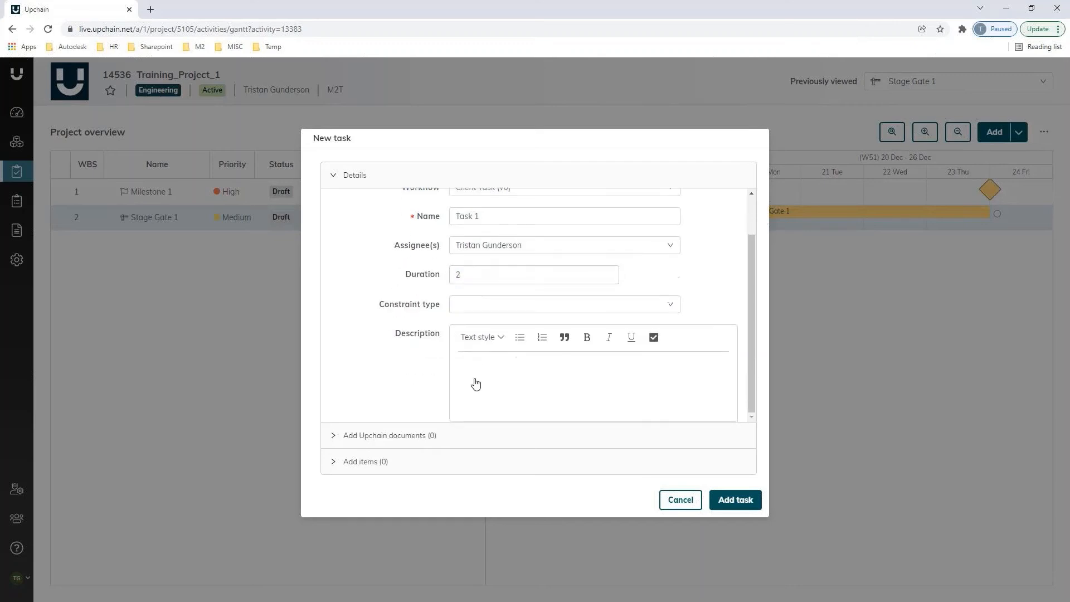
{"action": "scroll", "coordinate": [477, 383], "scroll_direction": "up", "scroll_amount": 1}
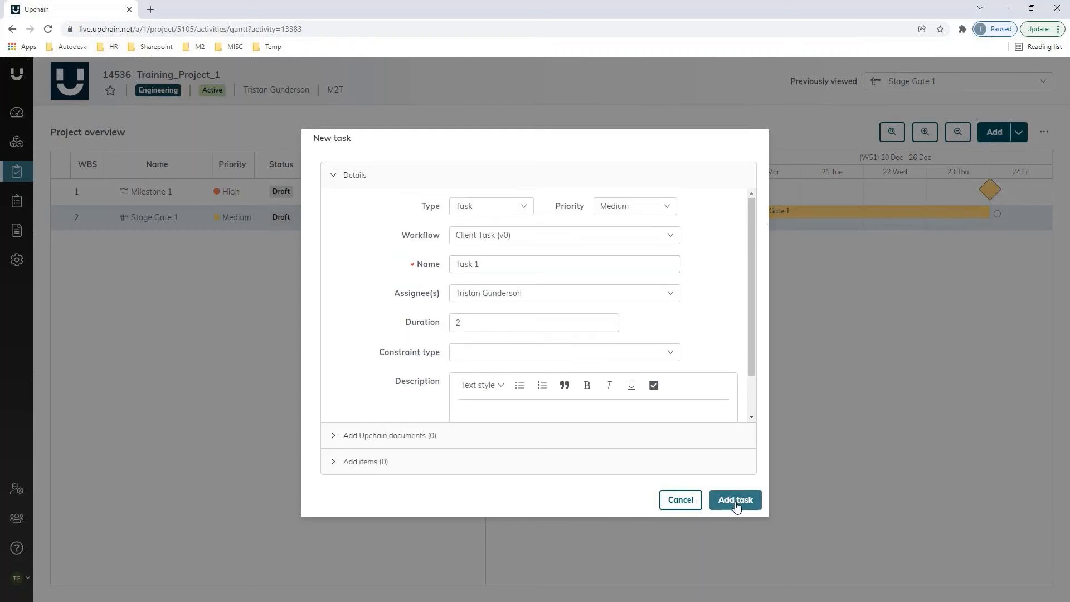
{"action": "left_click", "coordinate": [334, 438]}
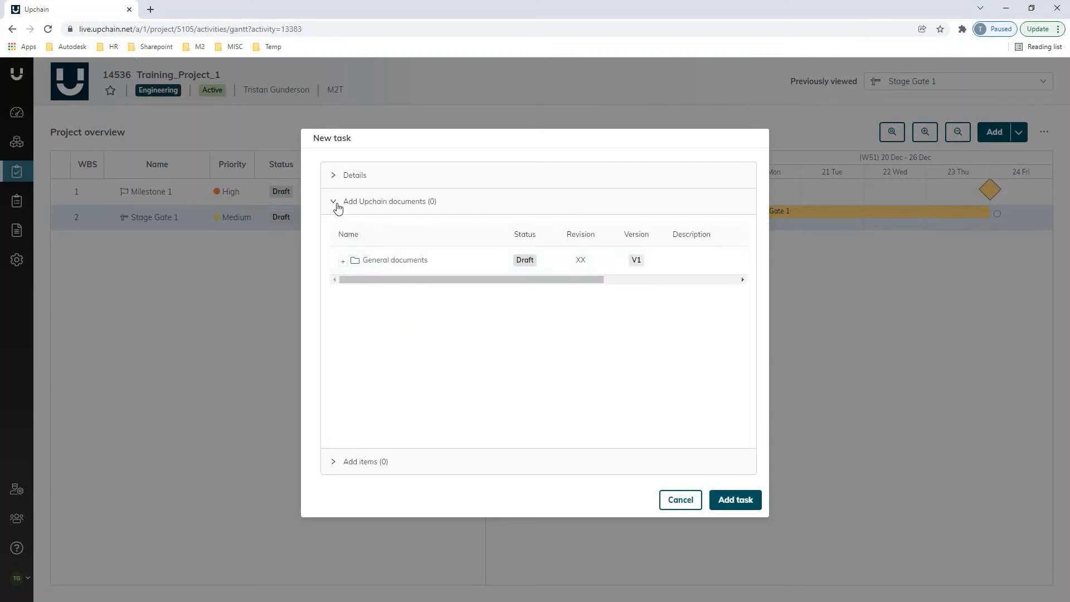
{"action": "left_click", "coordinate": [333, 462]}
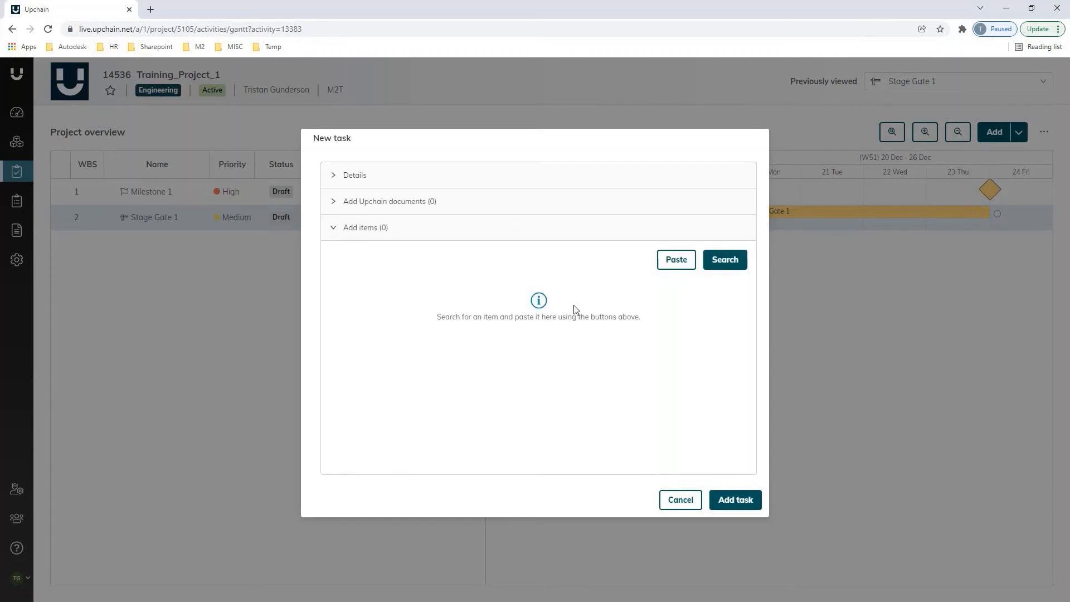
{"action": "left_click", "coordinate": [732, 501]}
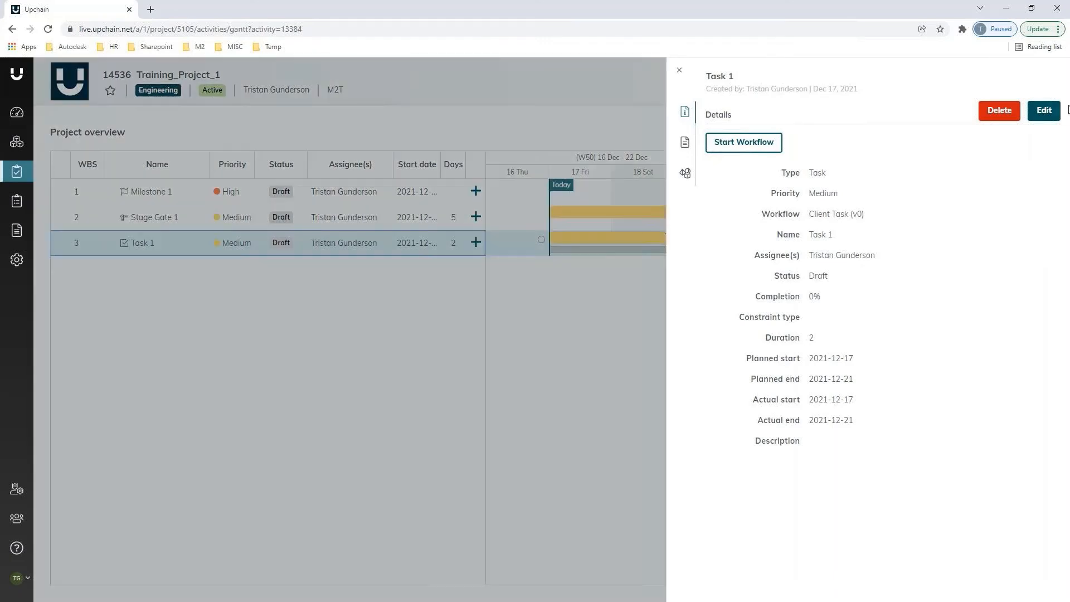
- Edit Task 1 to set its constraint type to As soon as possible and save the change
{"action": "left_click", "coordinate": [1043, 110]}
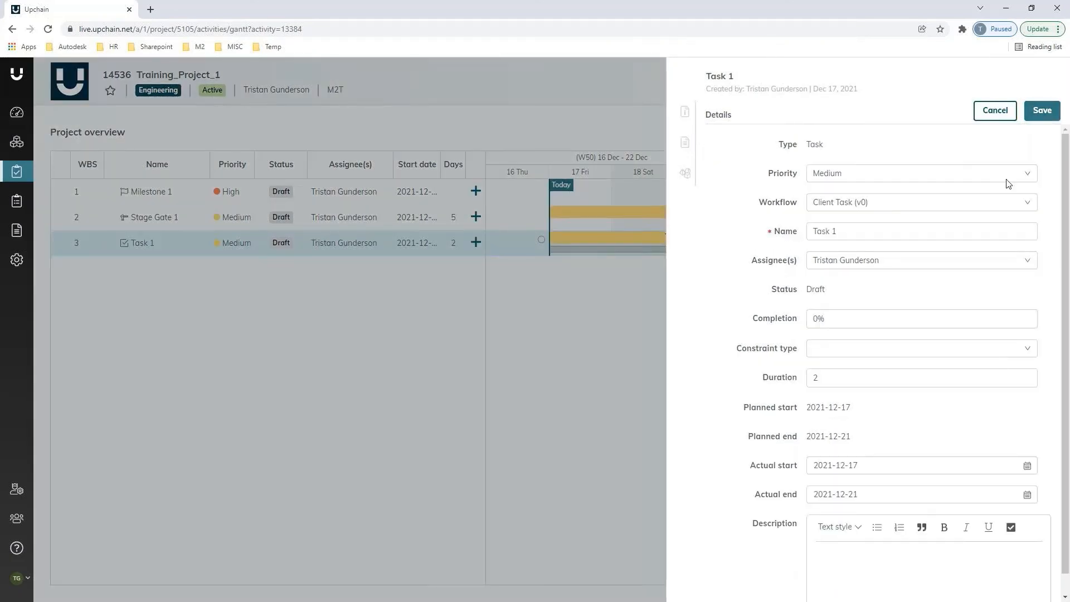
{"action": "left_click", "coordinate": [1023, 349]}
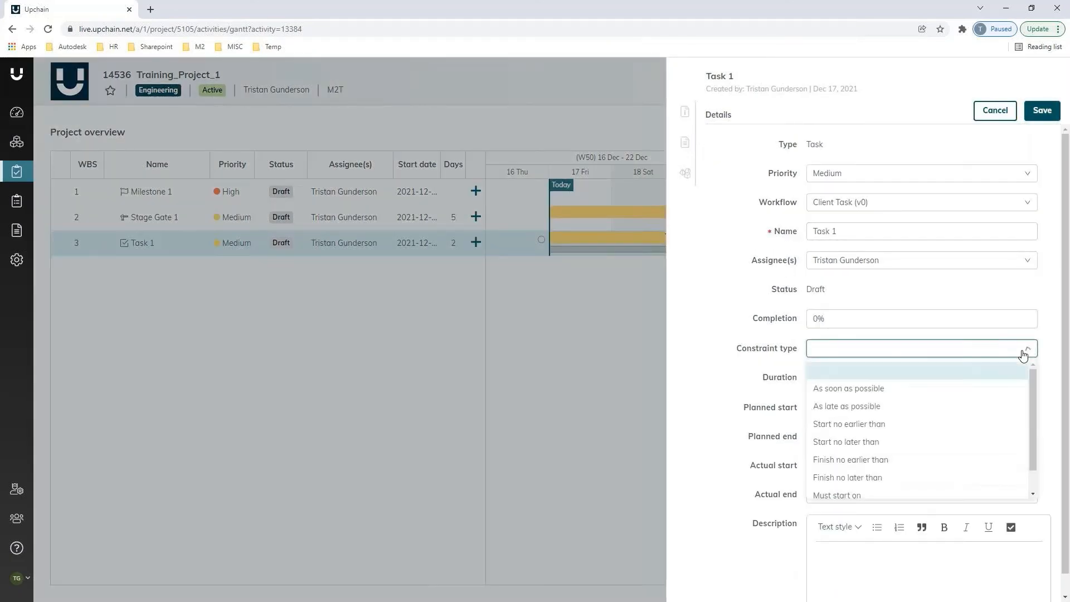
{"action": "left_click", "coordinate": [892, 391]}
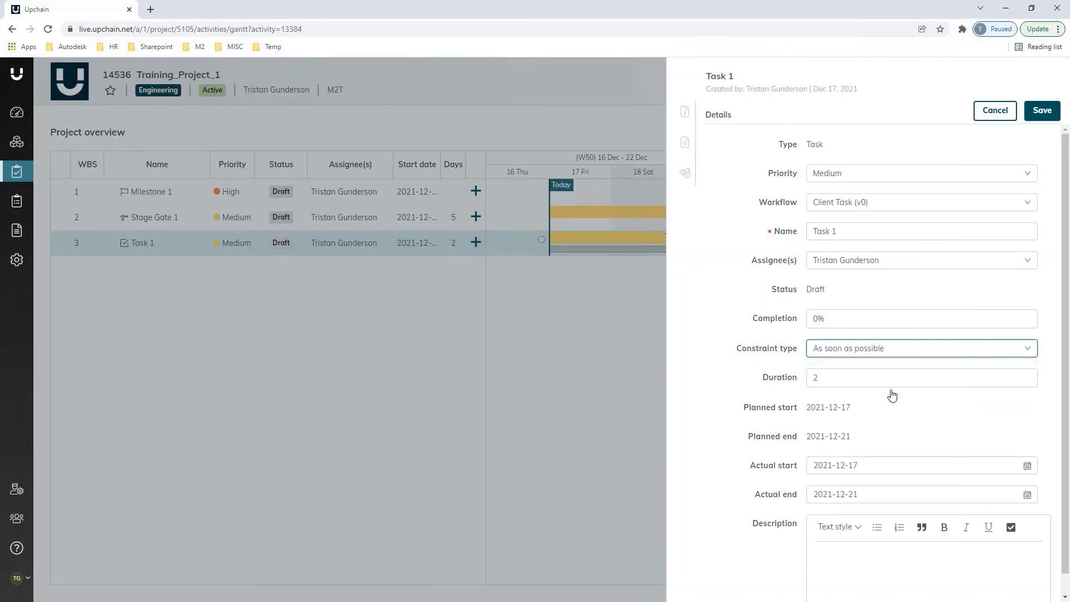
{"action": "left_click", "coordinate": [1041, 110]}
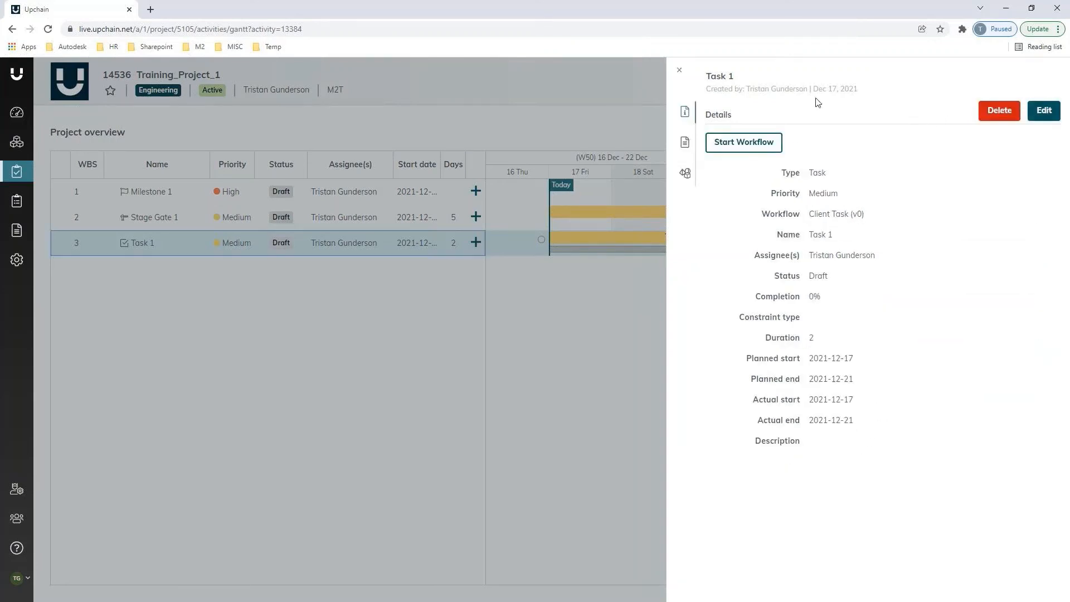
- Close Task 1's details and link the start of Stage Gate 1 to the start of Task 1 in the Gantt chart
{"action": "left_click", "coordinate": [679, 70]}
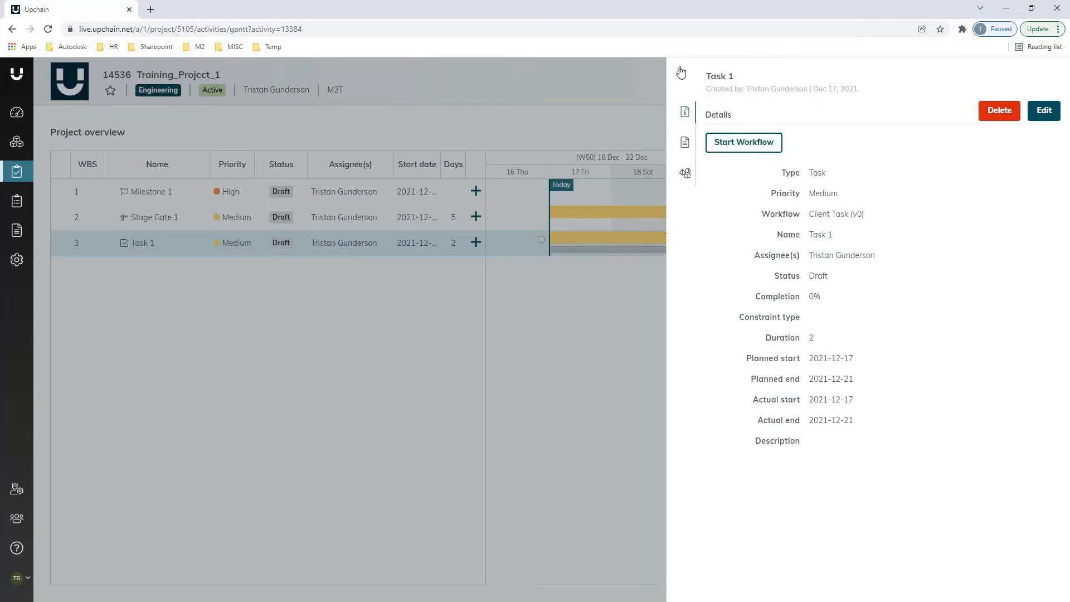
{"action": "left_click_drag", "start_coordinate": [541, 214], "coordinate": [542, 240]}
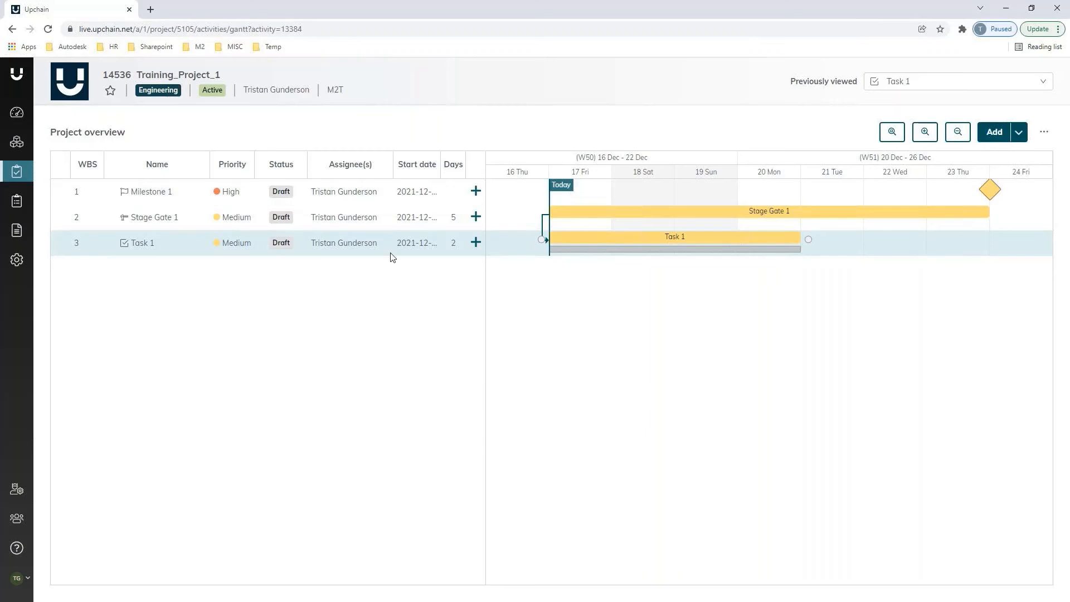
- Start a new task under Stage Gate 1 with type Review, no workflow and High priority
{"action": "left_click", "coordinate": [476, 217]}
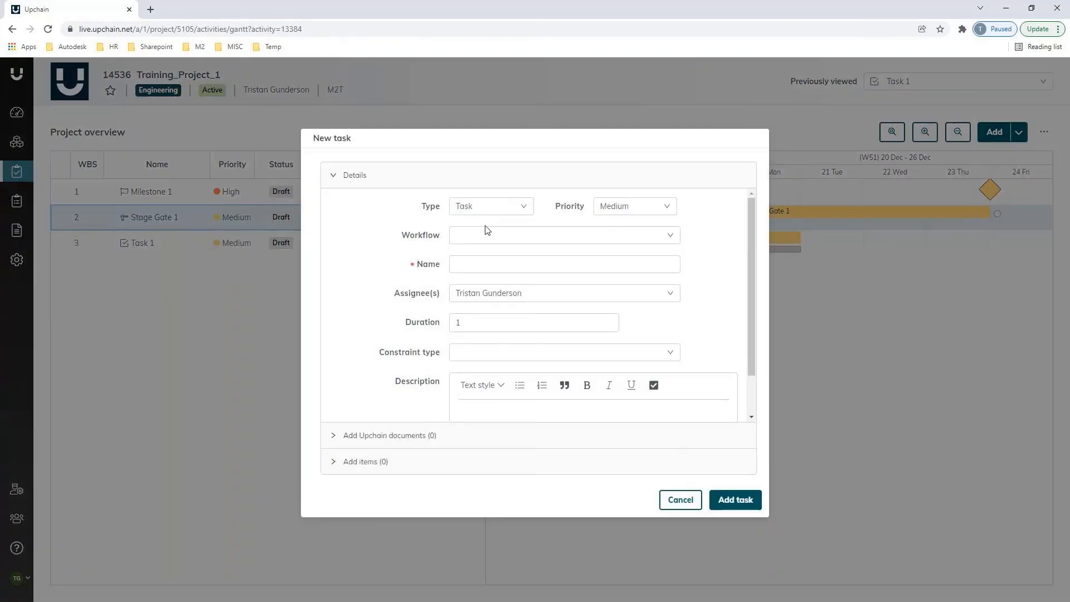
{"action": "left_click", "coordinate": [520, 211]}
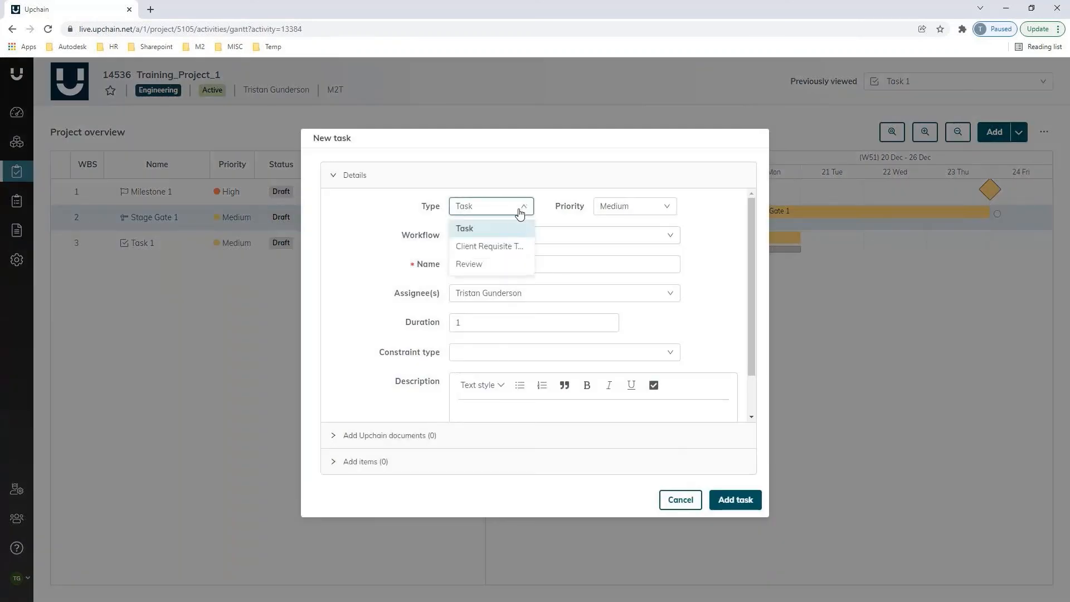
{"action": "left_click", "coordinate": [484, 265]}
{"action": "left_click", "coordinate": [490, 240]}
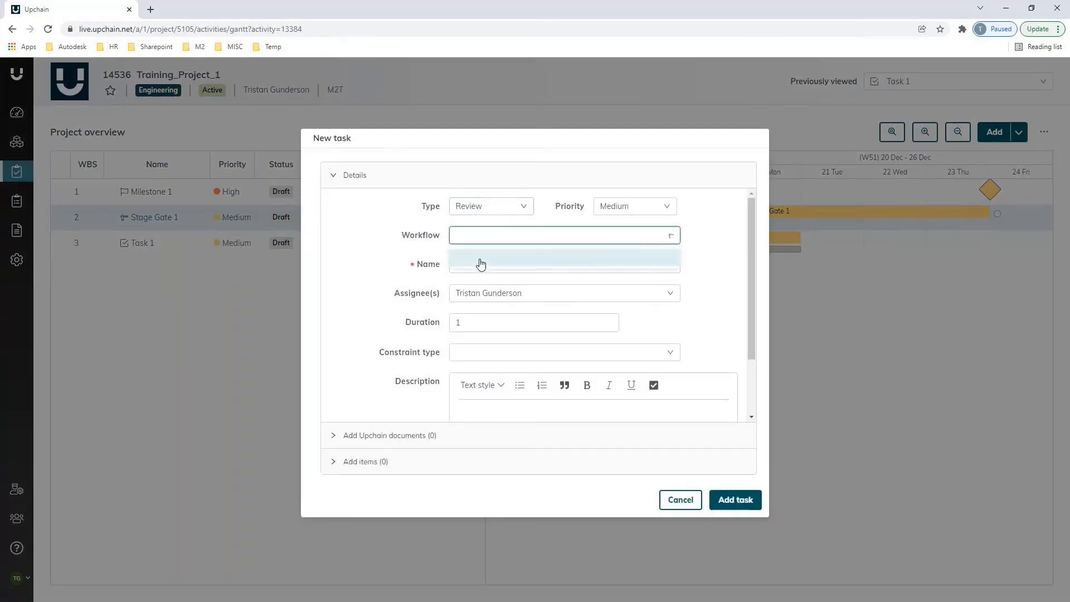
{"action": "left_click", "coordinate": [407, 235]}
{"action": "left_click", "coordinate": [648, 209]}
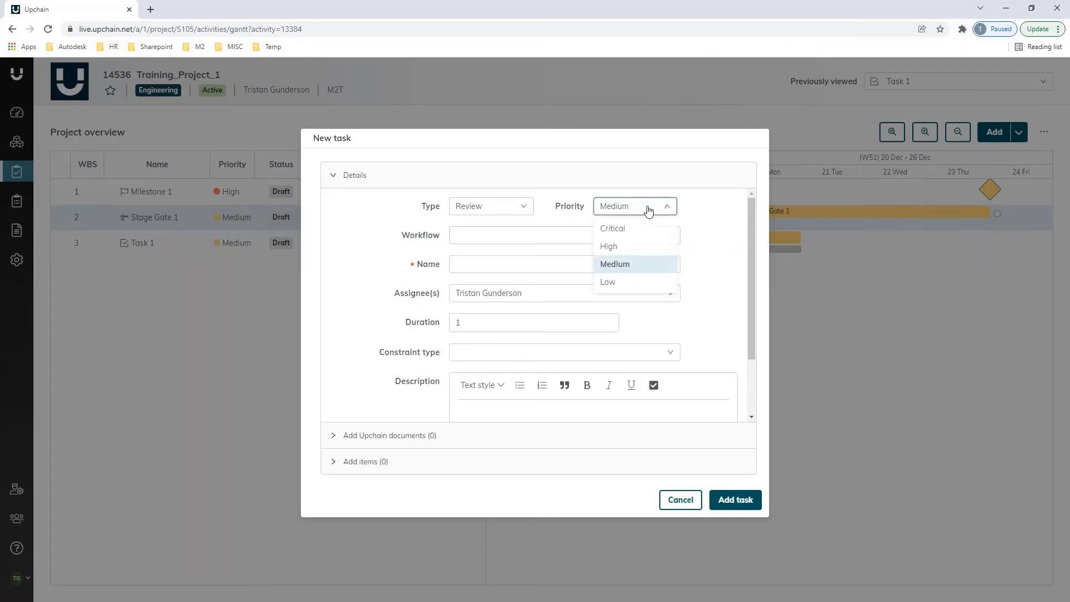
{"action": "left_click", "coordinate": [624, 247]}
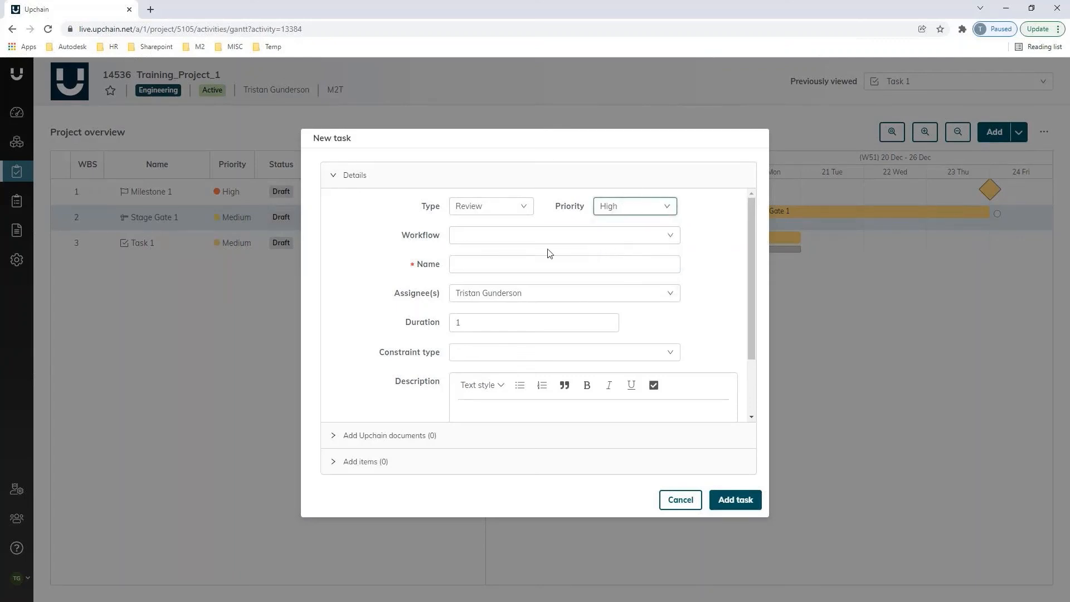
- Keep the duration at 1, set the constraint type to As late as possible and name the task Task 2
{"action": "left_click", "coordinate": [474, 324]}
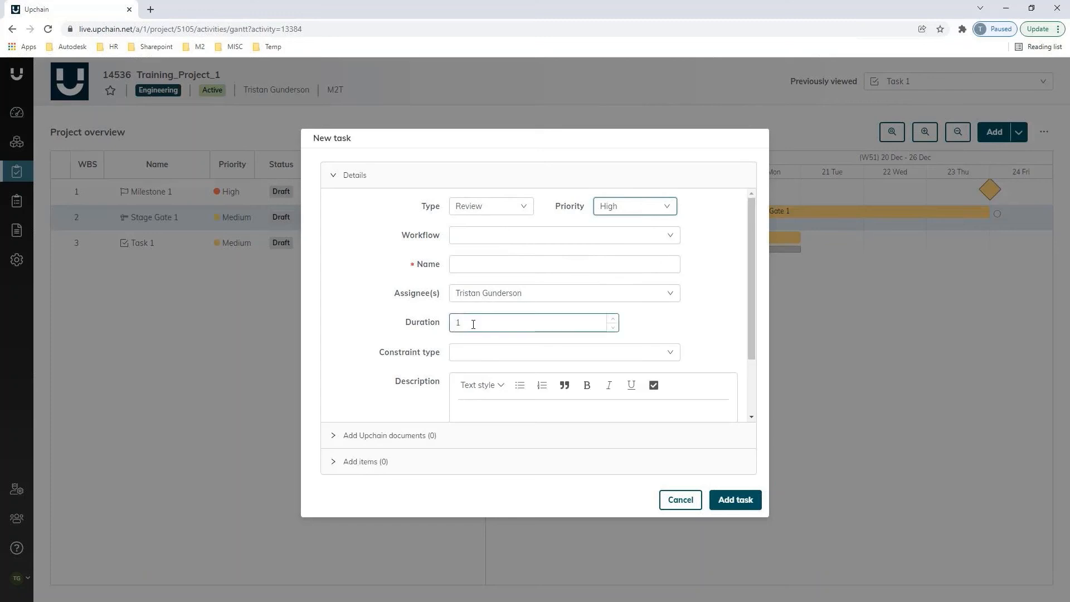
{"action": "left_click", "coordinate": [470, 355]}
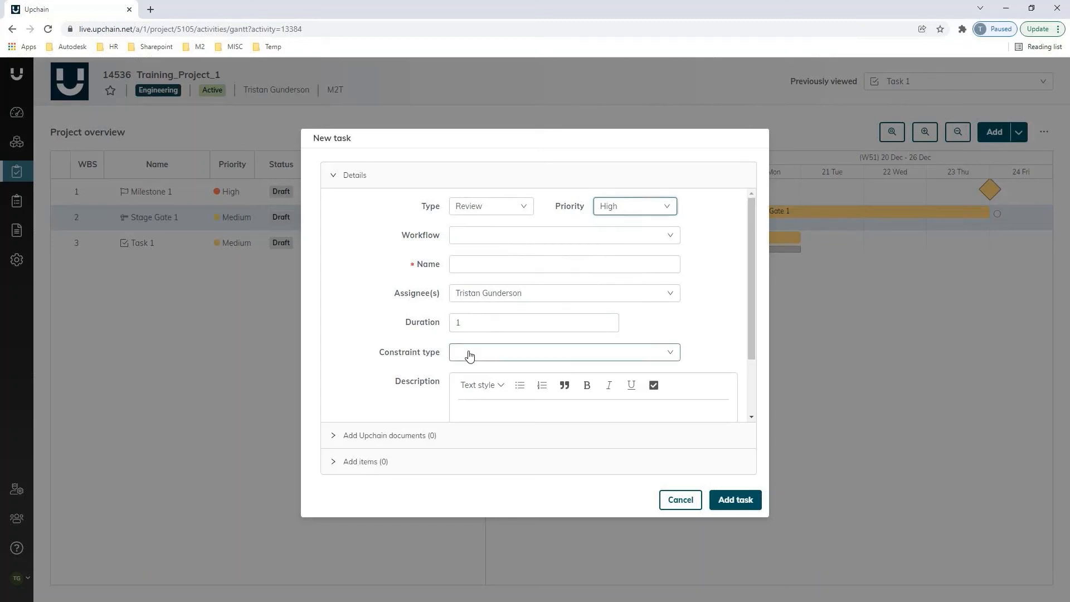
{"action": "left_click", "coordinate": [469, 356]}
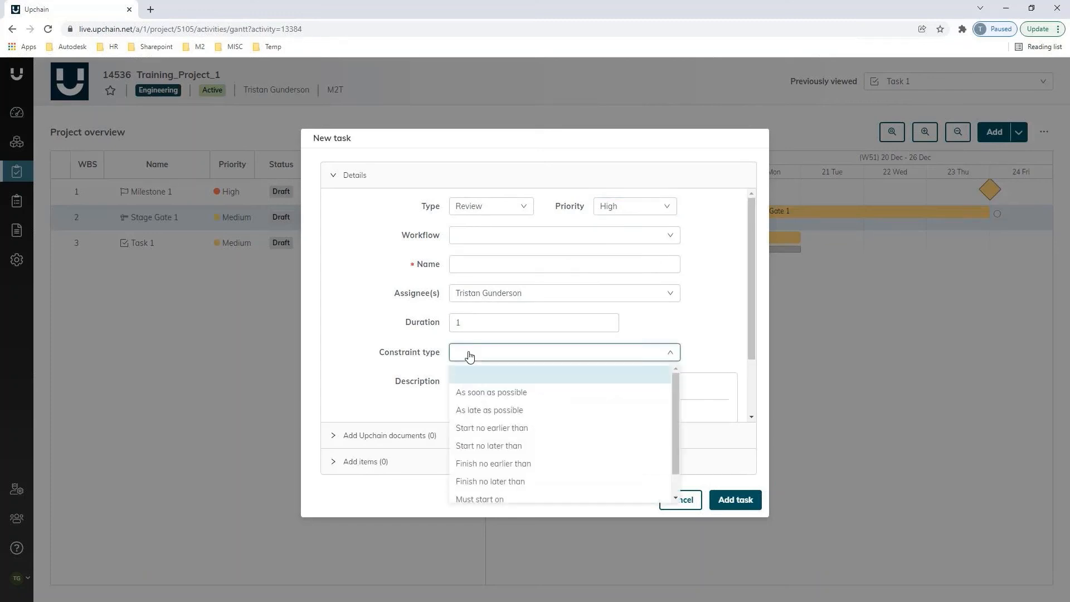
{"action": "left_click", "coordinate": [511, 410]}
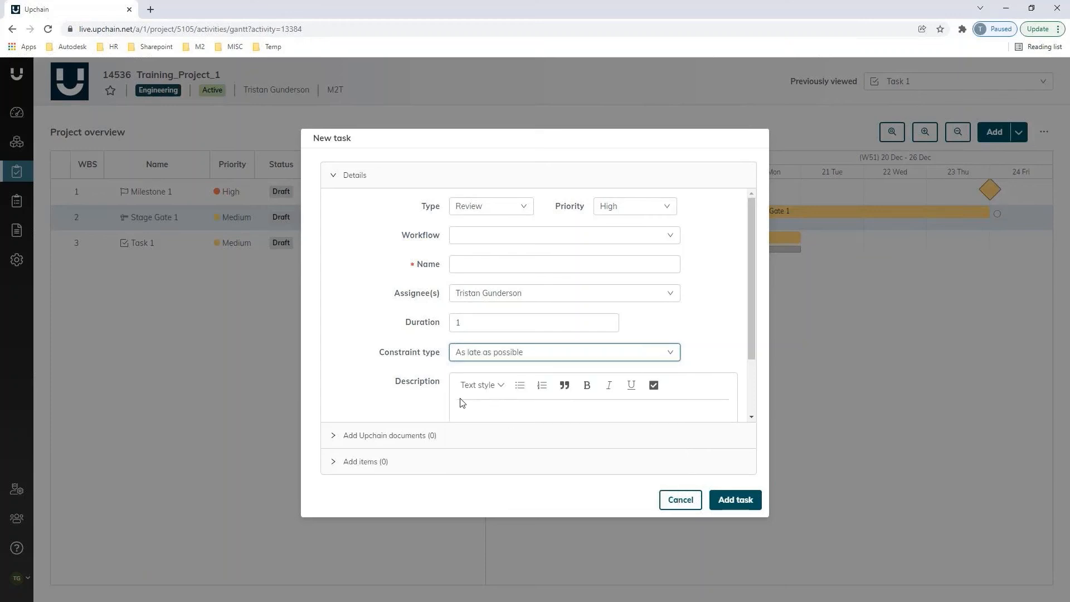
{"action": "left_click", "coordinate": [497, 266]}
{"action": "type", "text": "Task 2"}
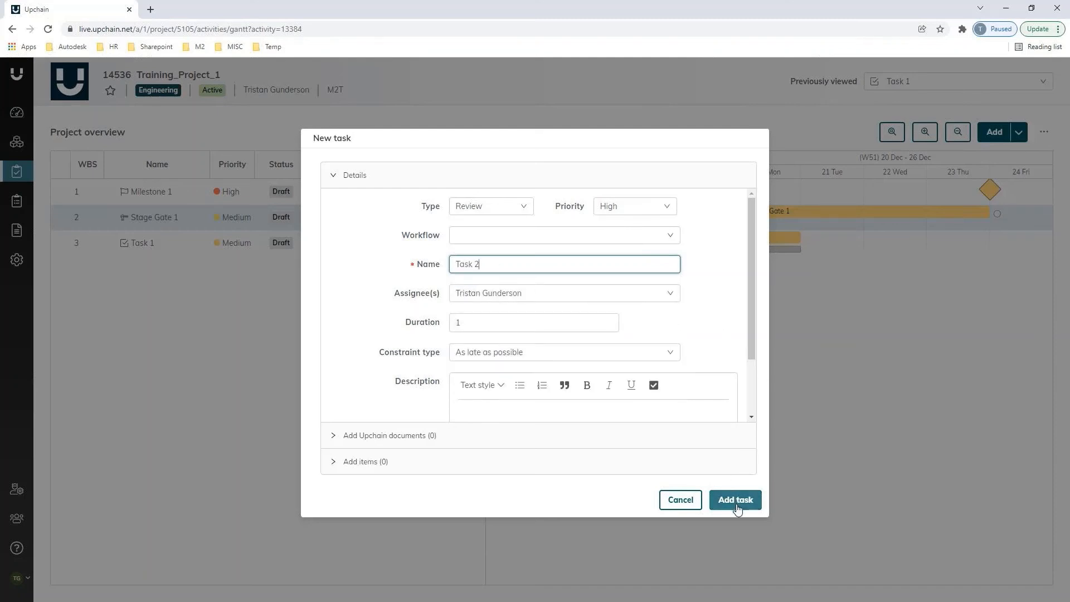
- Set the review type to Approve for Testing, add the task and close its details
{"action": "scroll", "coordinate": [677, 329], "scroll_direction": "down", "scroll_amount": 3}
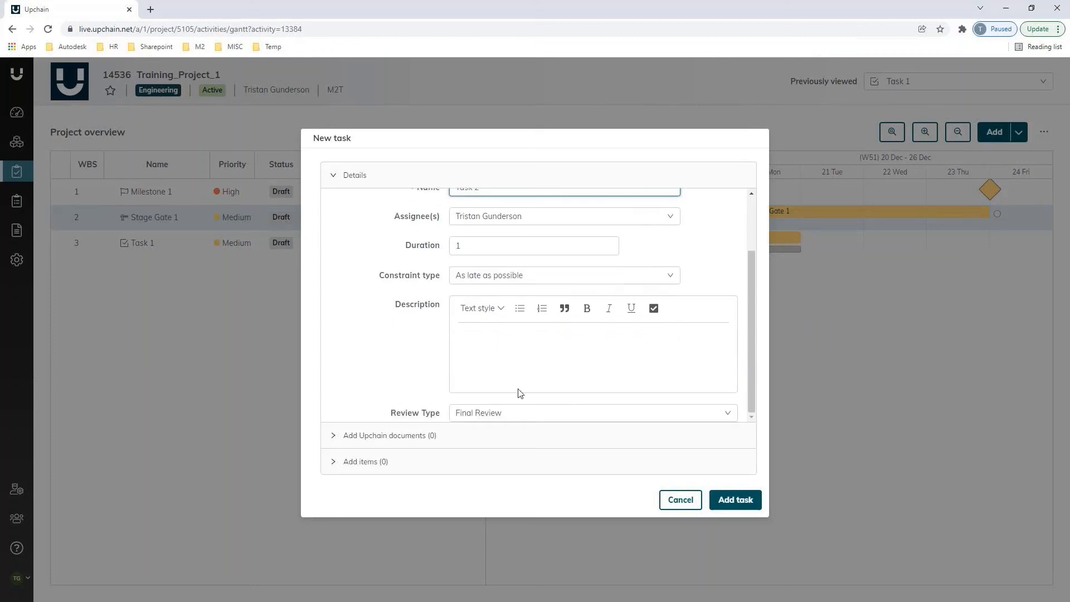
{"action": "left_click", "coordinate": [490, 415]}
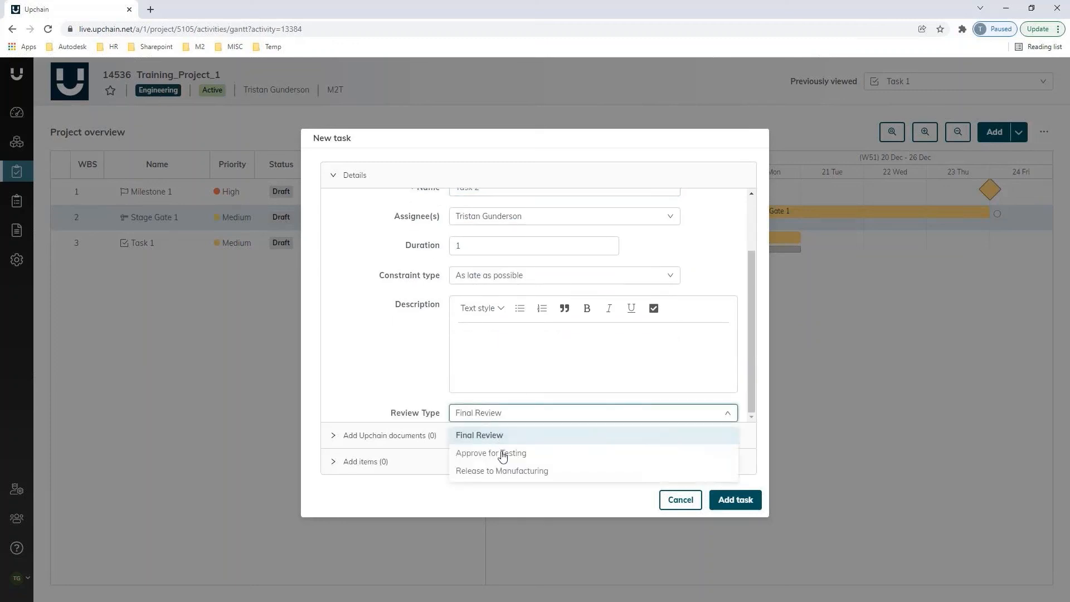
{"action": "left_click", "coordinate": [521, 456]}
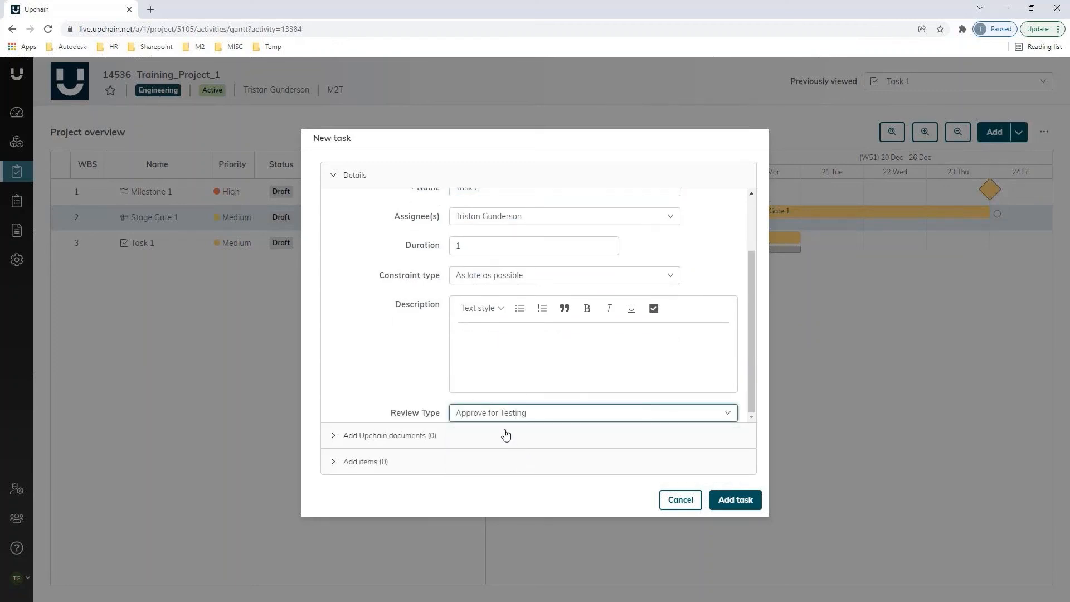
{"action": "left_click", "coordinate": [747, 501]}
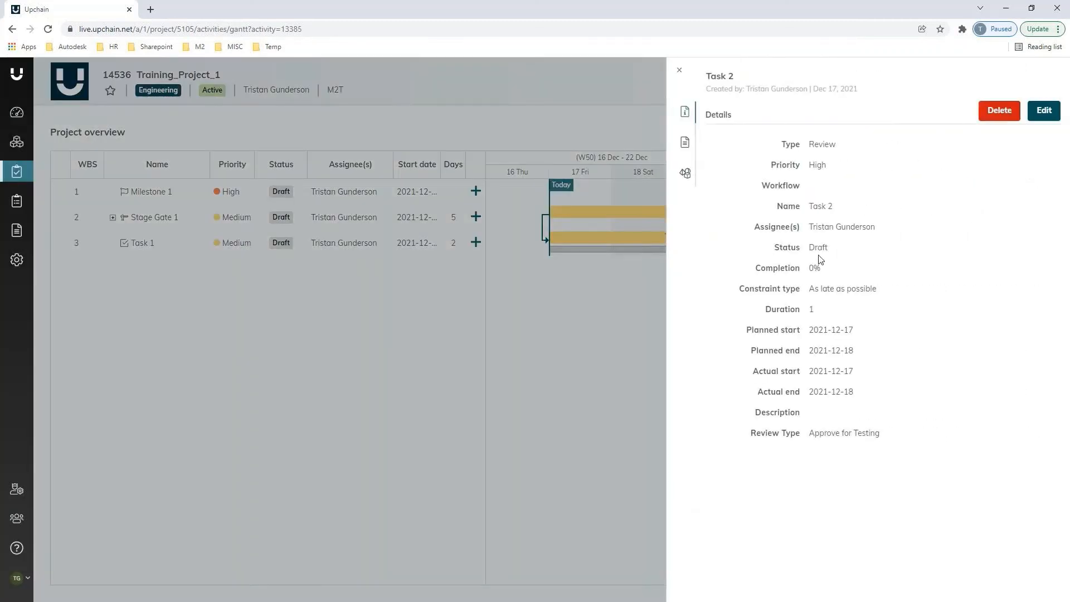
{"action": "left_click", "coordinate": [679, 70]}
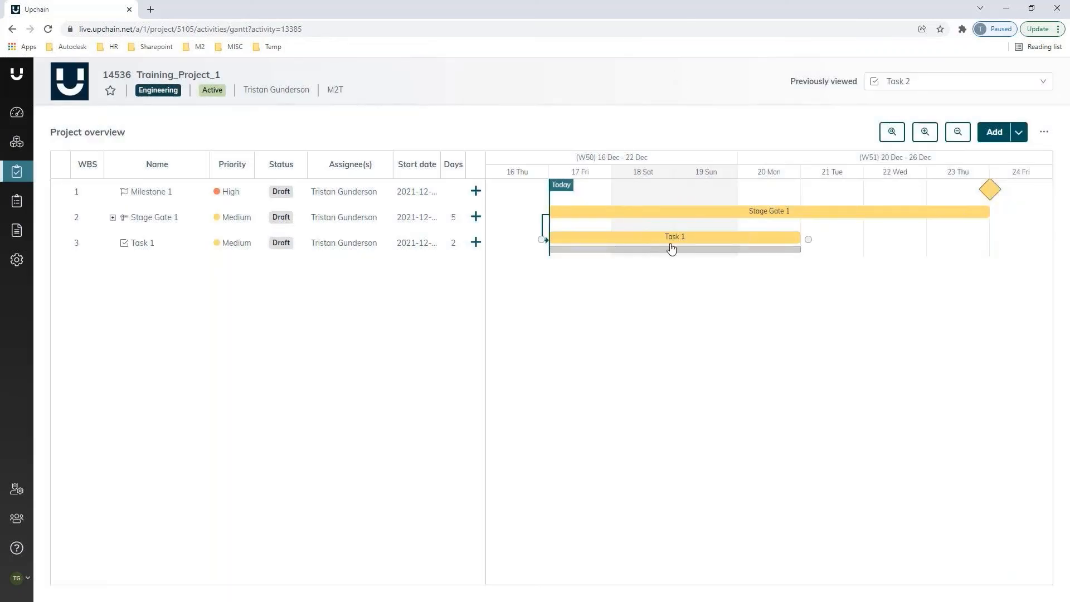
- Expand Stage Gate 1 and link the end of Task 2 to the end of Stage Gate 1
{"action": "left_click", "coordinate": [114, 218]}
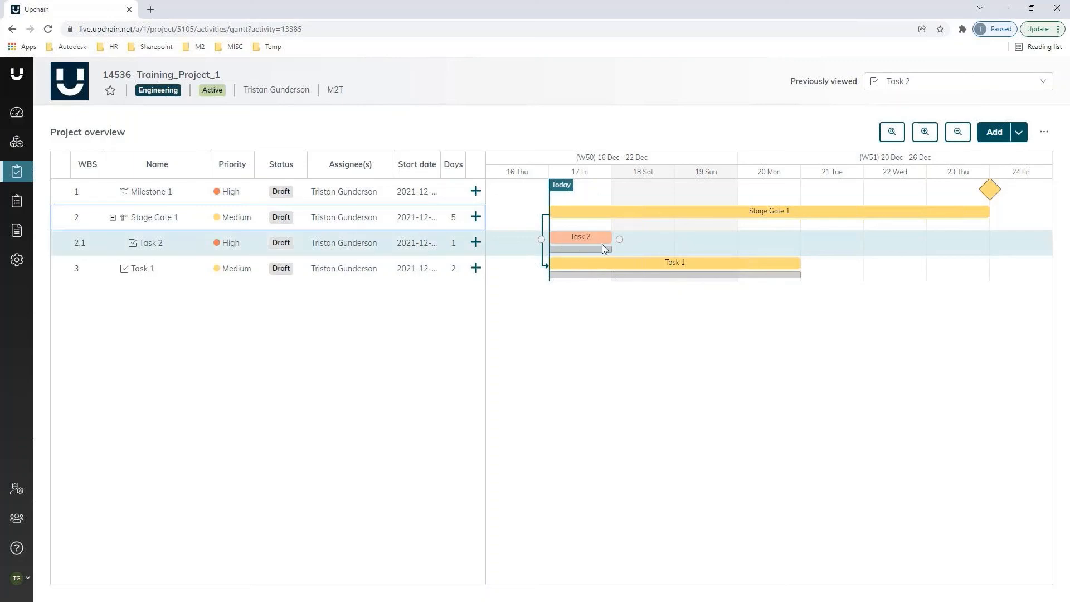
{"action": "left_click_drag", "start_coordinate": [617, 240], "coordinate": [999, 220]}
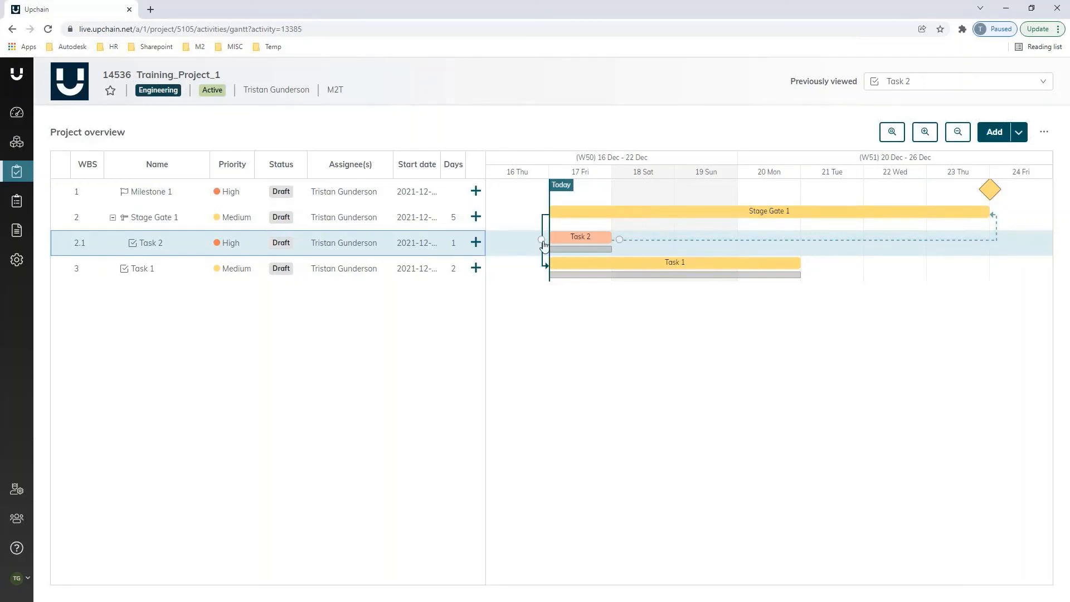
- Link the end of Task 1 to the start of Task 2, and the end of Task 2 to Milestone 1
{"action": "left_click_drag", "start_coordinate": [808, 264], "coordinate": [543, 243]}
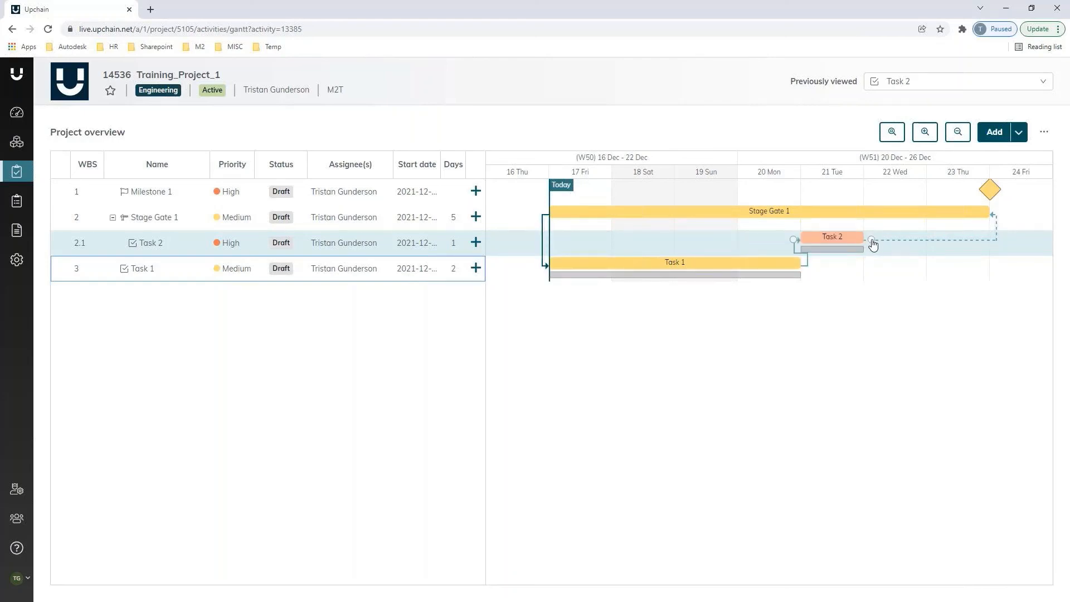
{"action": "left_click_drag", "start_coordinate": [873, 244], "coordinate": [977, 194]}
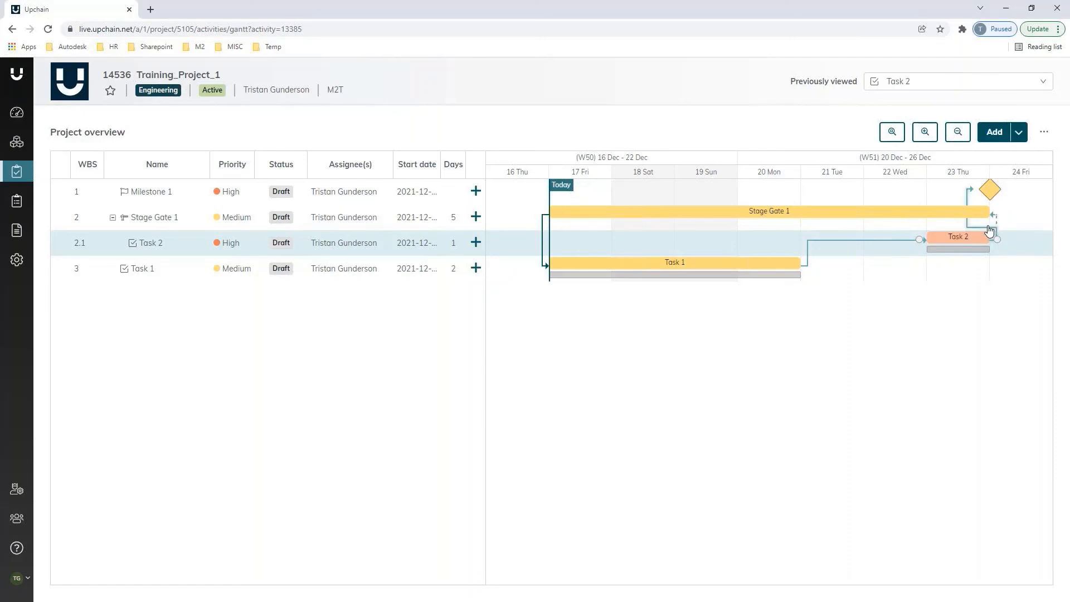
{"action": "double_click", "coordinate": [994, 222]}
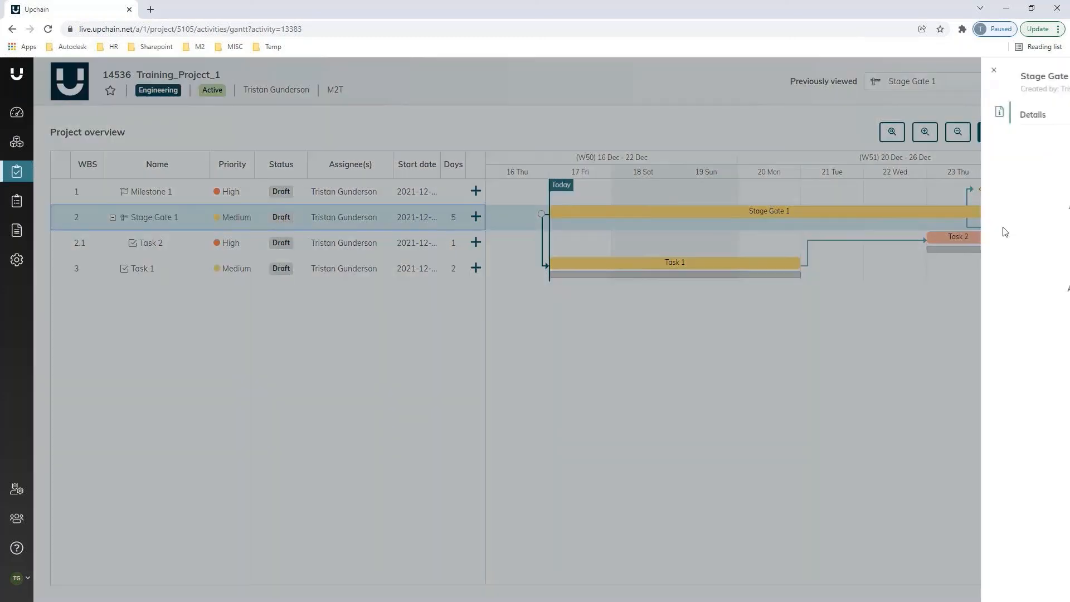
- Delete Task 2's dependencies to Milestone 1 and Stage Gate 1, and link the end of Task 2 to Milestone 1 again
{"action": "left_click", "coordinate": [680, 71]}
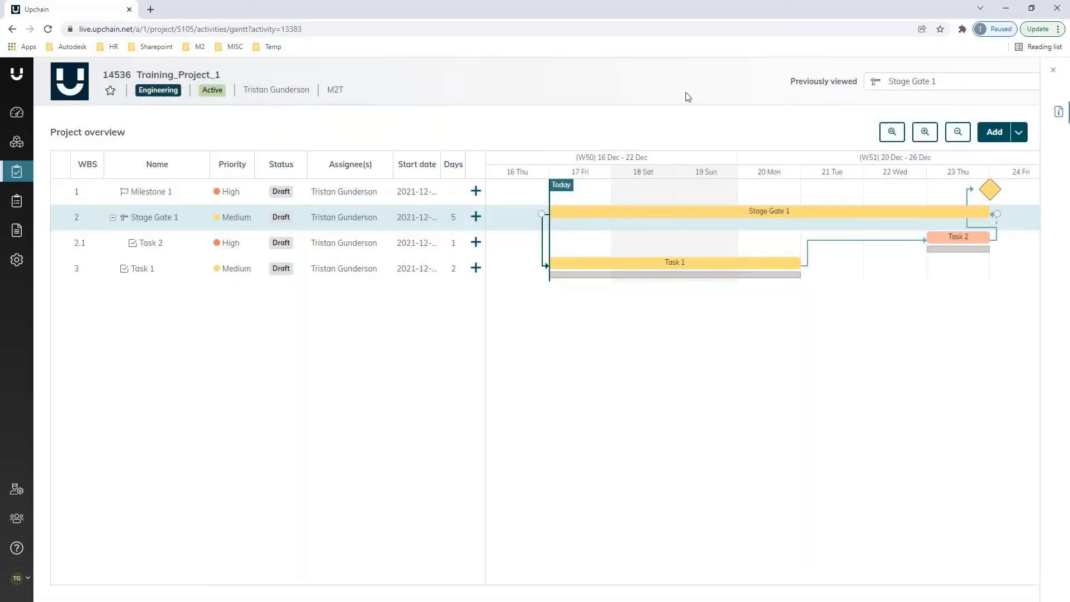
{"action": "double_click", "coordinate": [996, 229]}
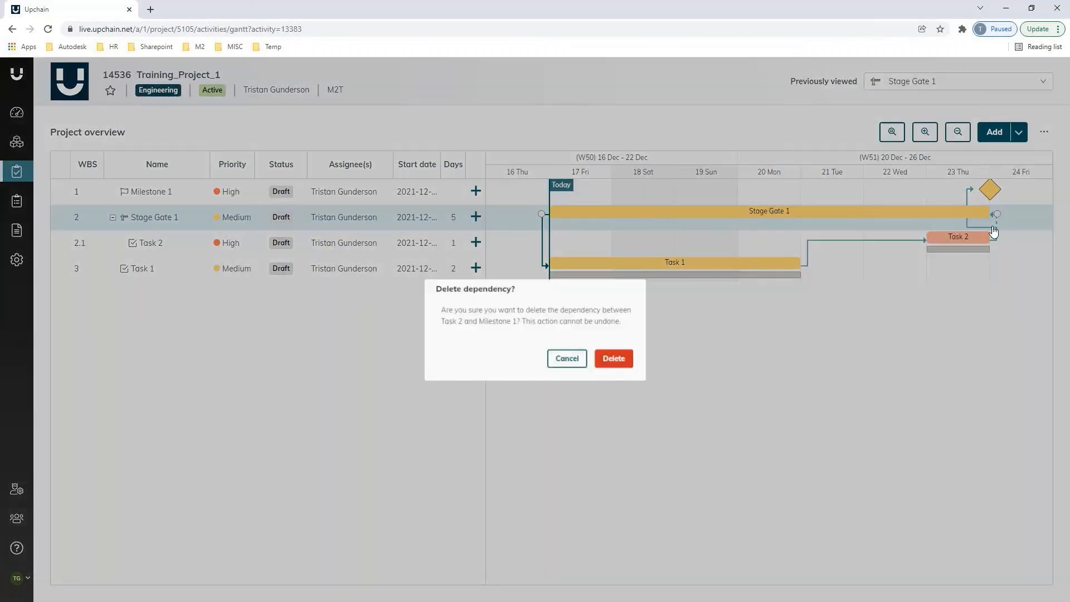
{"action": "left_click", "coordinate": [620, 360]}
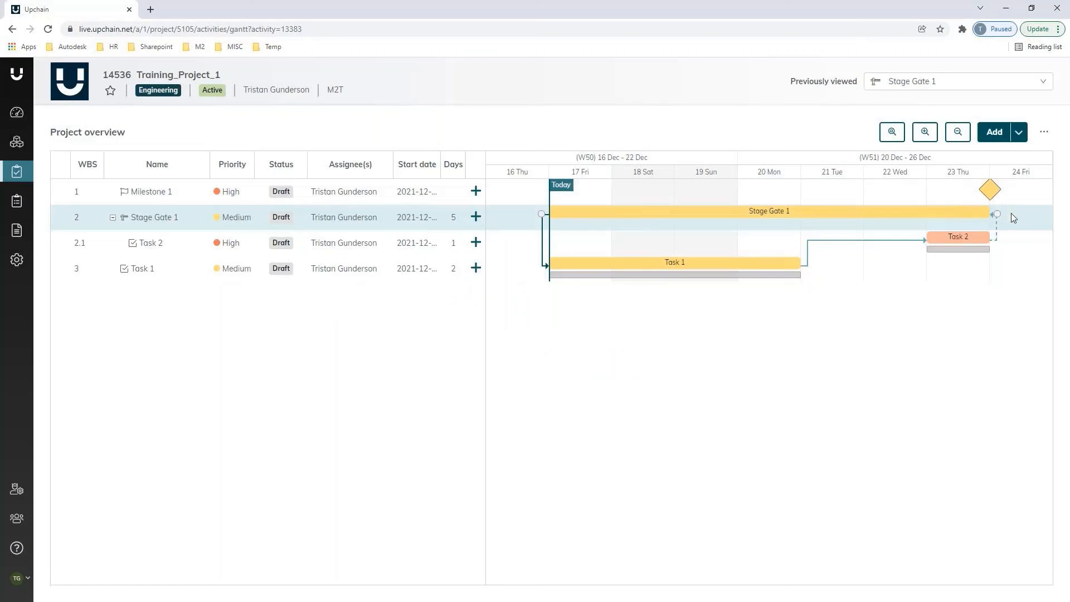
{"action": "double_click", "coordinate": [997, 230]}
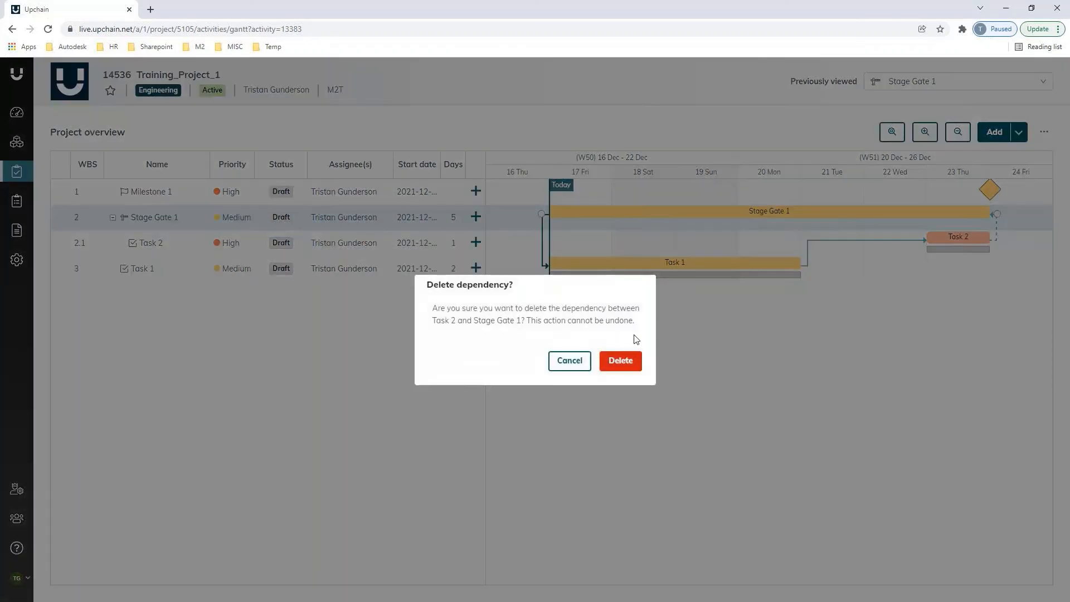
{"action": "left_click", "coordinate": [626, 363]}
{"action": "left_click_drag", "start_coordinate": [1002, 241], "coordinate": [975, 192]}
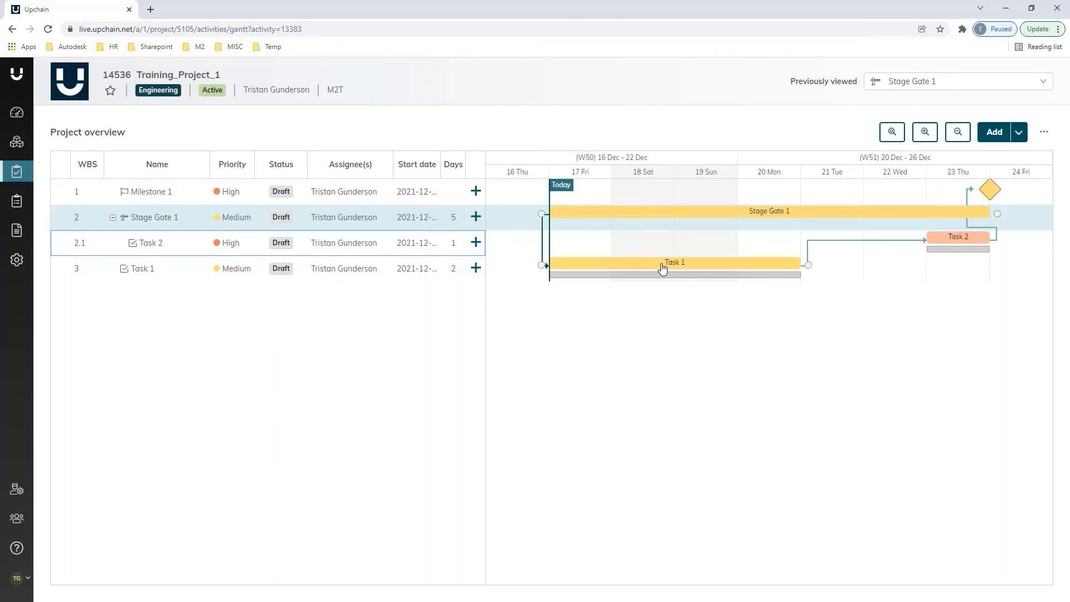
- Run Task 1 through its workflow by starting it, marking the task complete and approving it, and close its details
{"action": "left_click", "coordinate": [725, 267]}
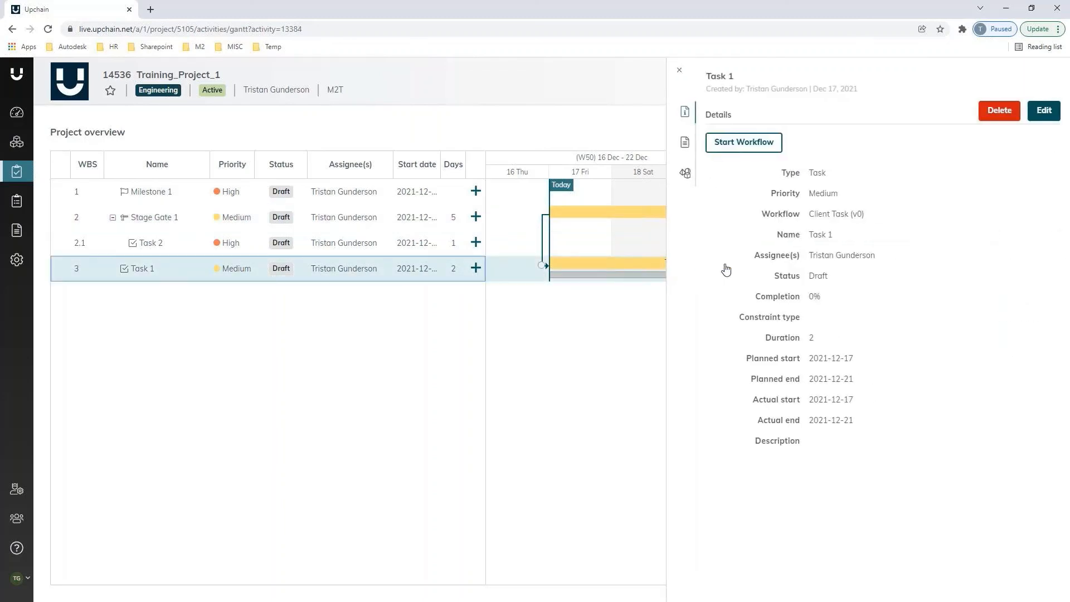
{"action": "left_click", "coordinate": [756, 145]}
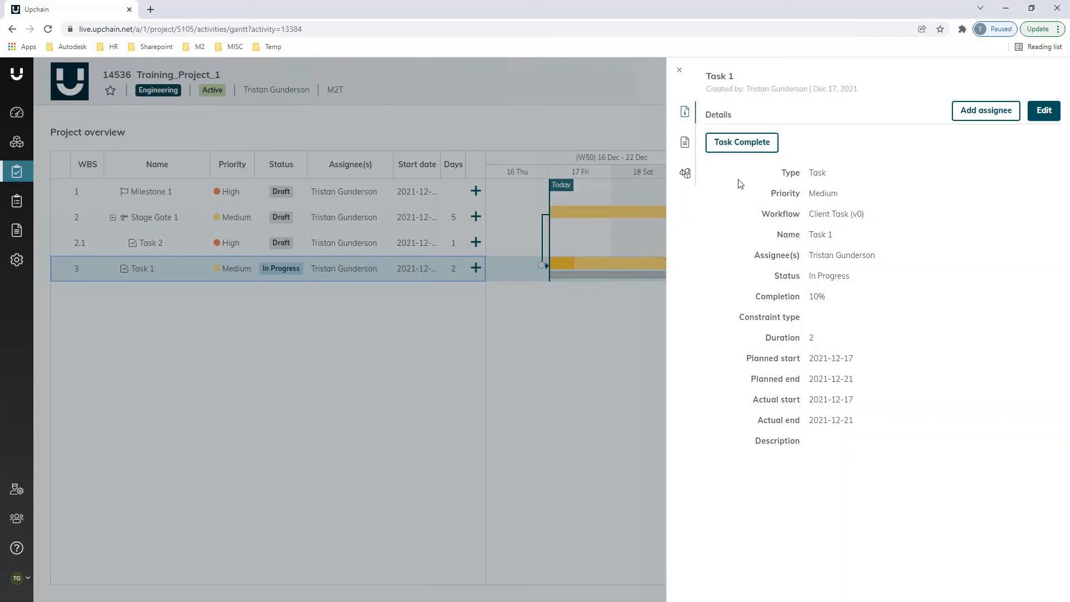
{"action": "left_click", "coordinate": [748, 145]}
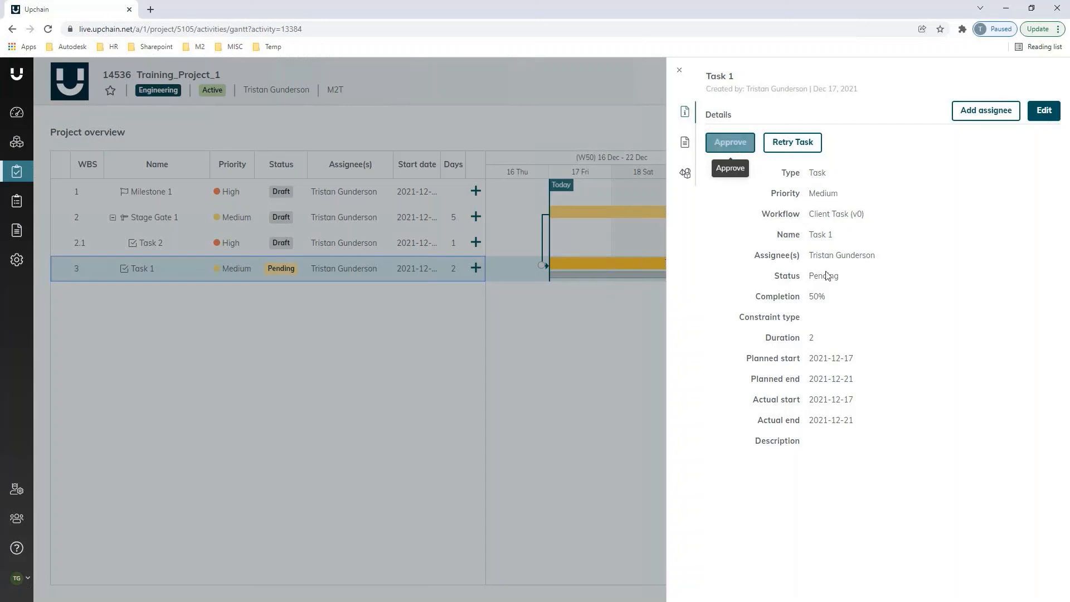
{"action": "left_click", "coordinate": [726, 146]}
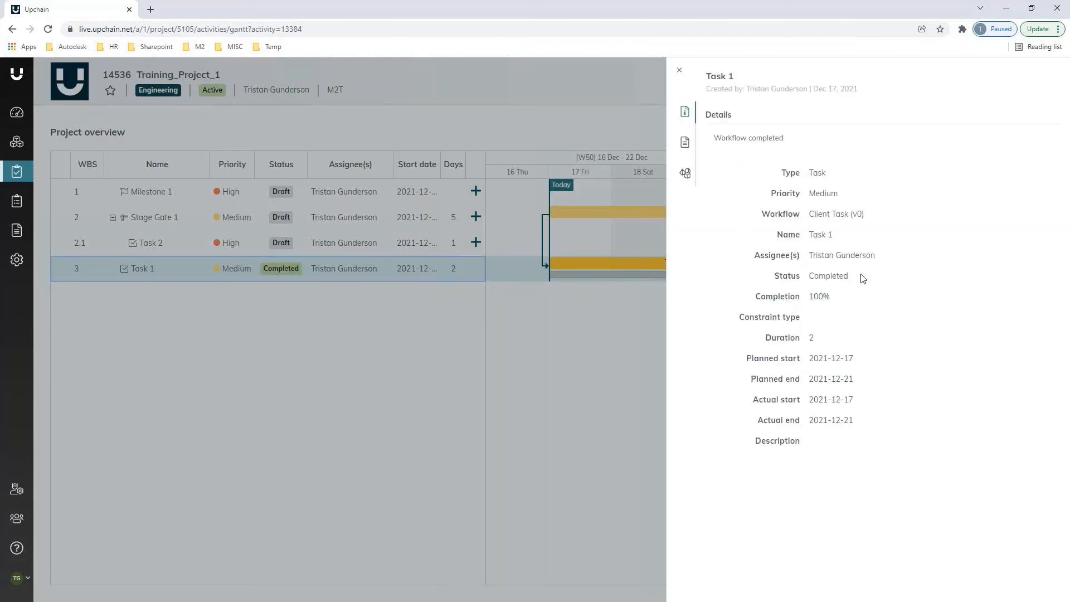
{"action": "left_click", "coordinate": [680, 73]}
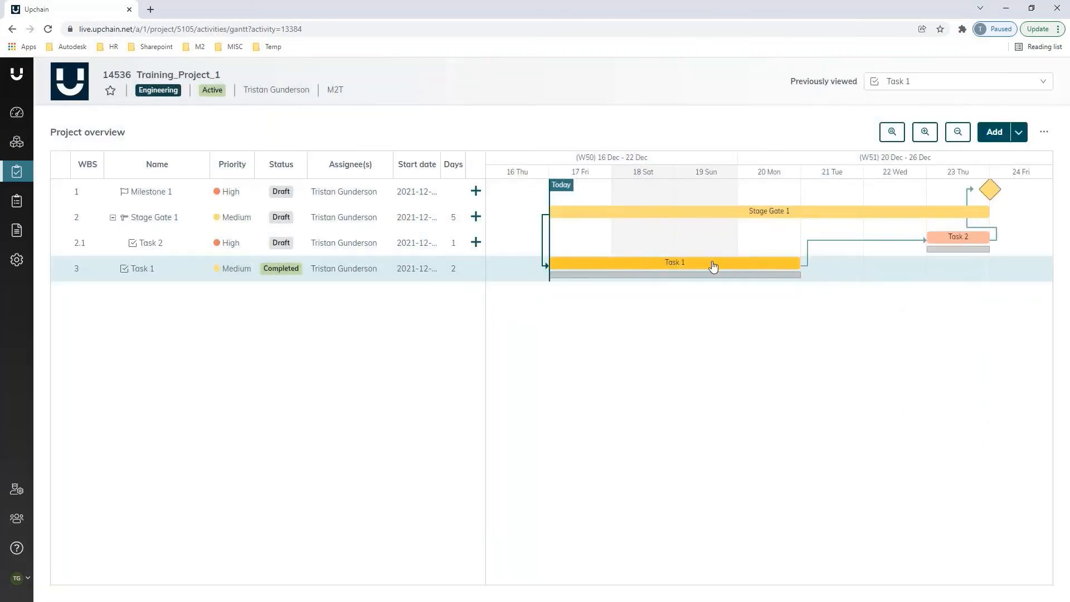
- Reassign Task 2 to the Project Manager role and save the task
{"action": "left_click", "coordinate": [952, 243]}
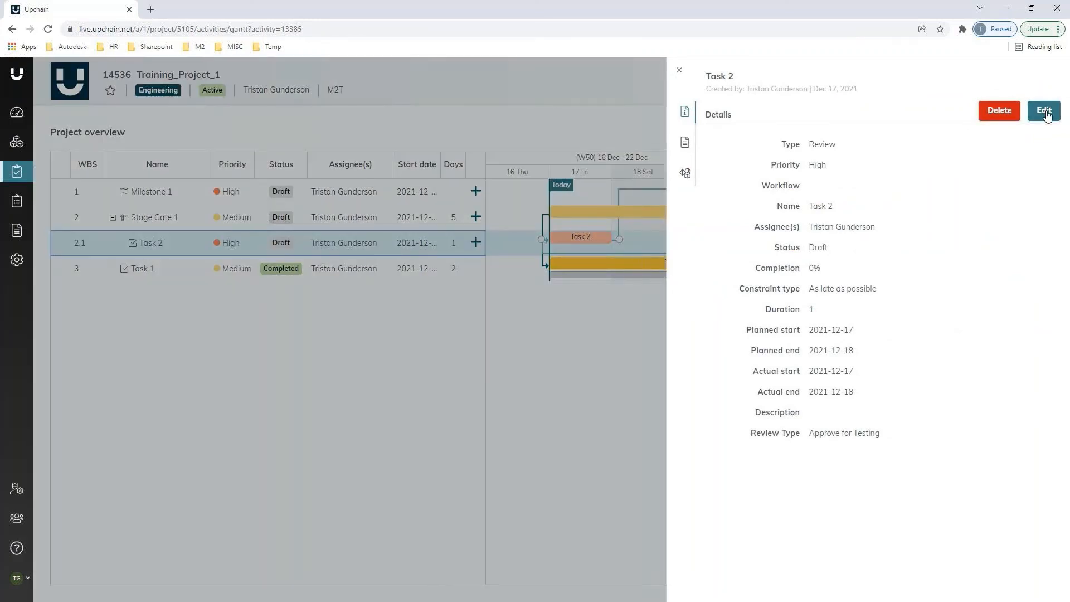
{"action": "left_click", "coordinate": [1043, 111]}
{"action": "left_click", "coordinate": [864, 311]}
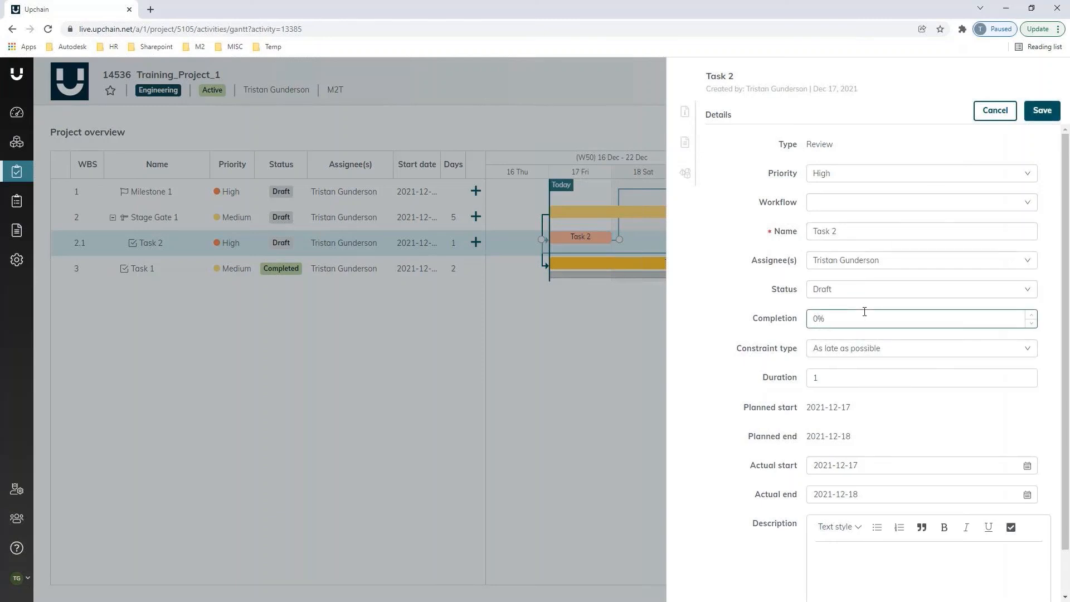
{"action": "left_click", "coordinate": [901, 267]}
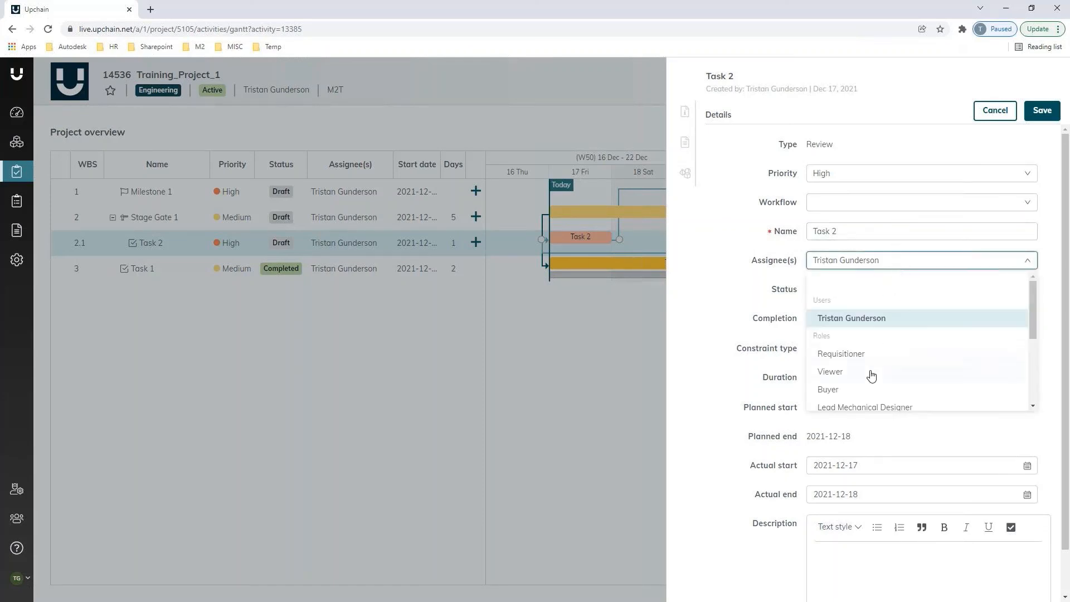
{"action": "scroll", "coordinate": [872, 374], "scroll_direction": "down", "scroll_amount": 3}
{"action": "left_click", "coordinate": [870, 329]}
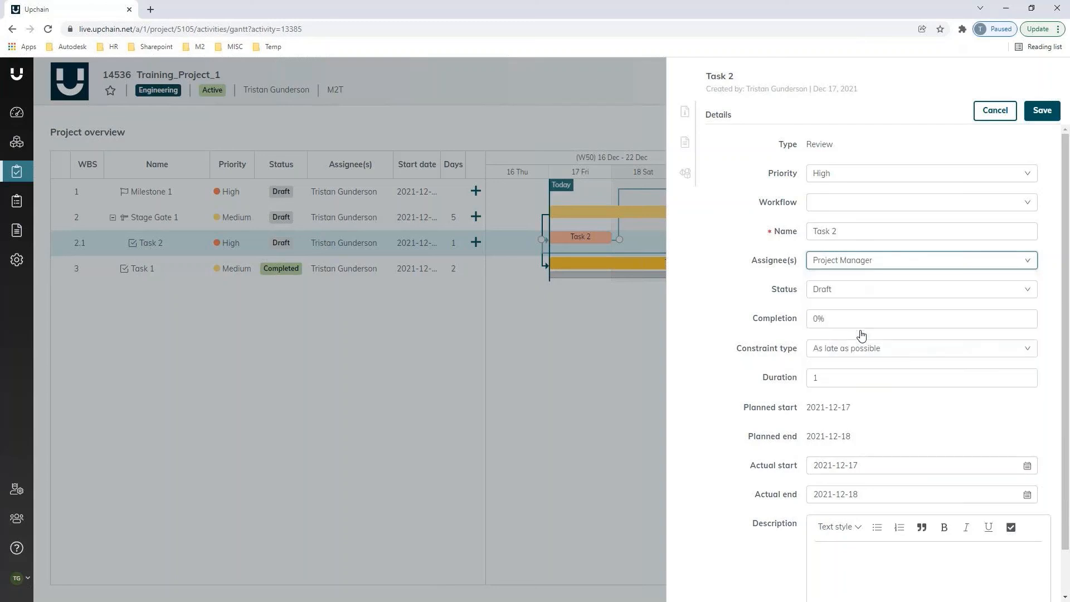
{"action": "left_click", "coordinate": [1048, 117]}
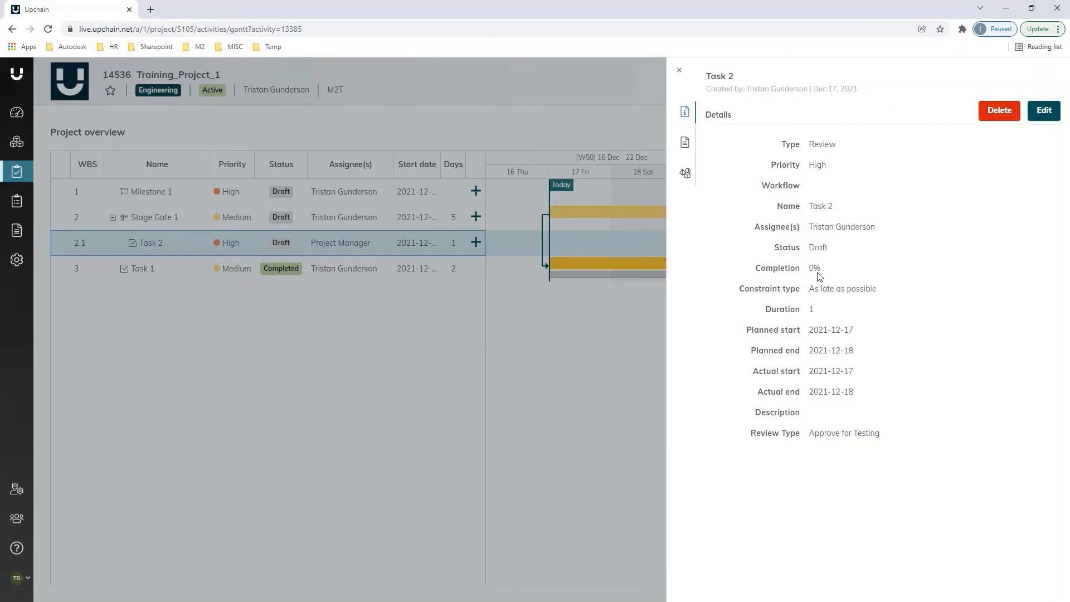
- Save Task 2 with its completion set to 10%, and check its attached documents before closing its details
{"action": "left_click", "coordinate": [1043, 110]}
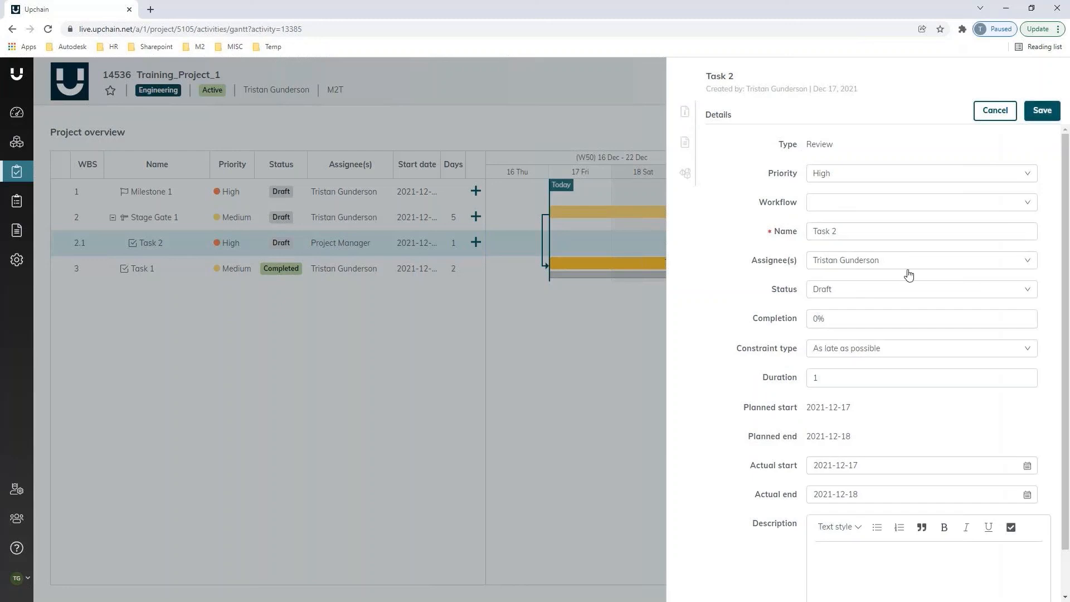
{"action": "double_click", "coordinate": [816, 319]}
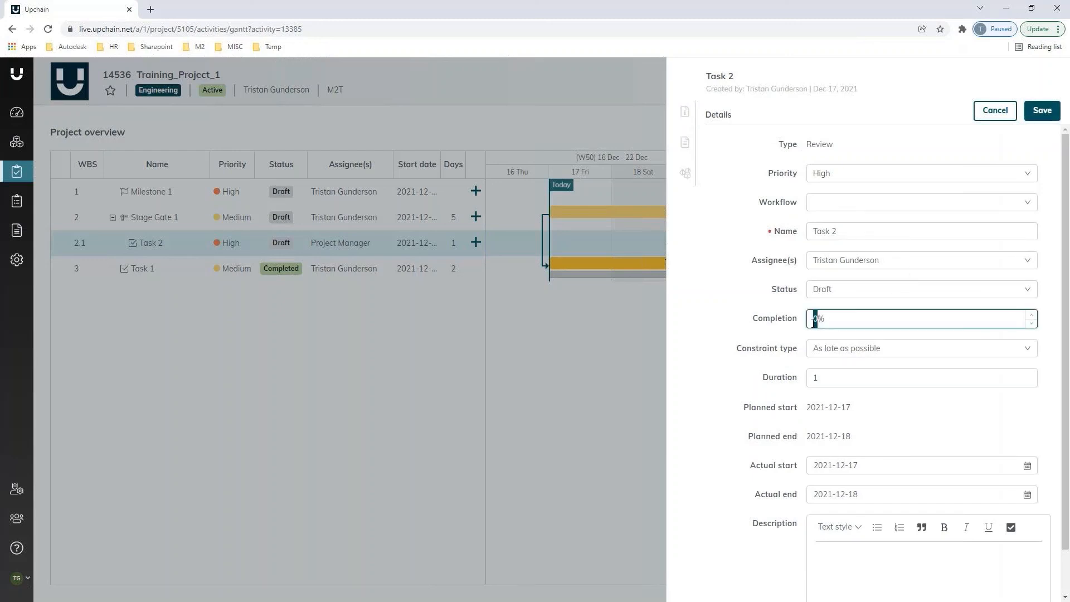
{"action": "type", "text": "1"}
{"action": "left_click", "coordinate": [742, 272]}
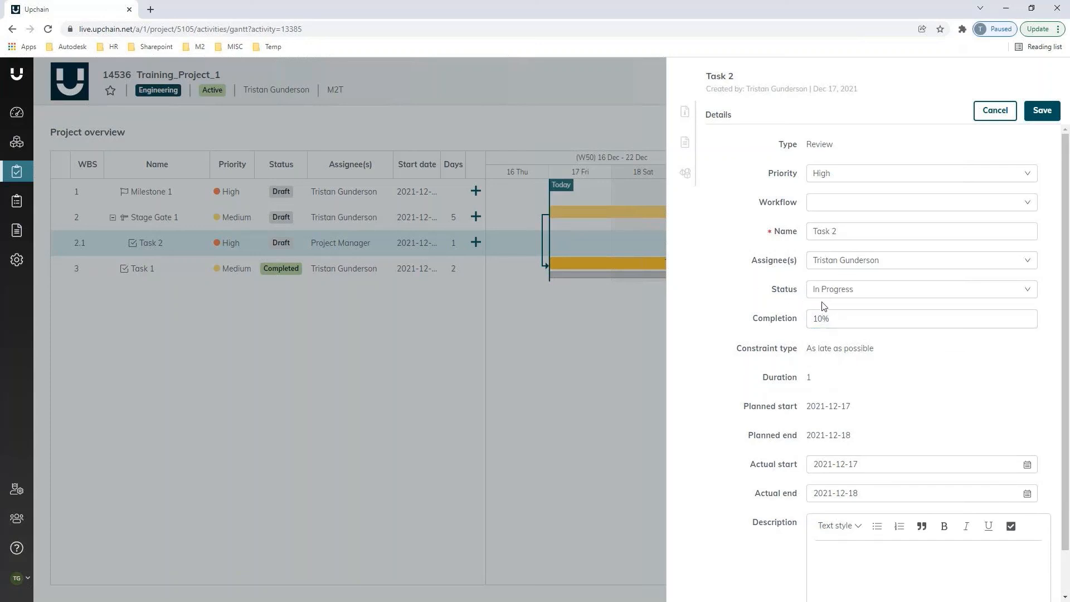
{"action": "left_click", "coordinate": [1045, 111]}
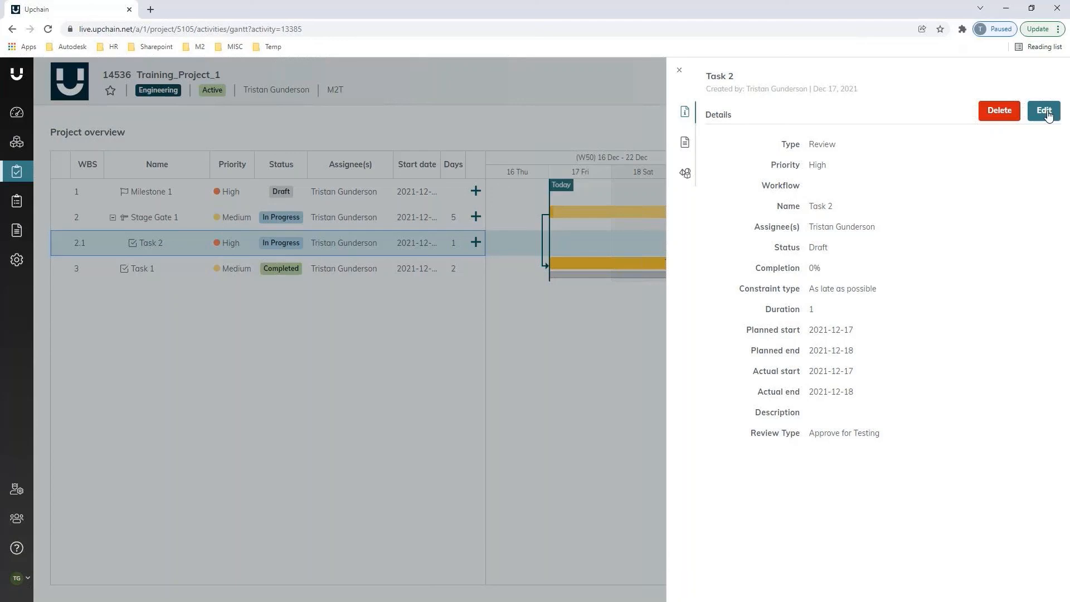
{"action": "left_click", "coordinate": [686, 144]}
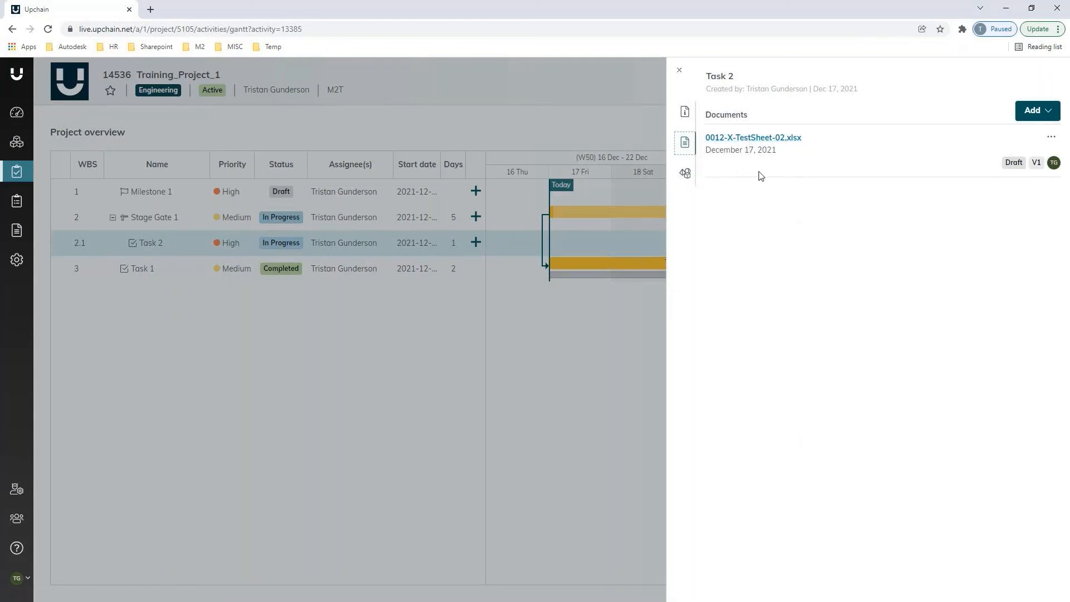
{"action": "left_click", "coordinate": [679, 71]}
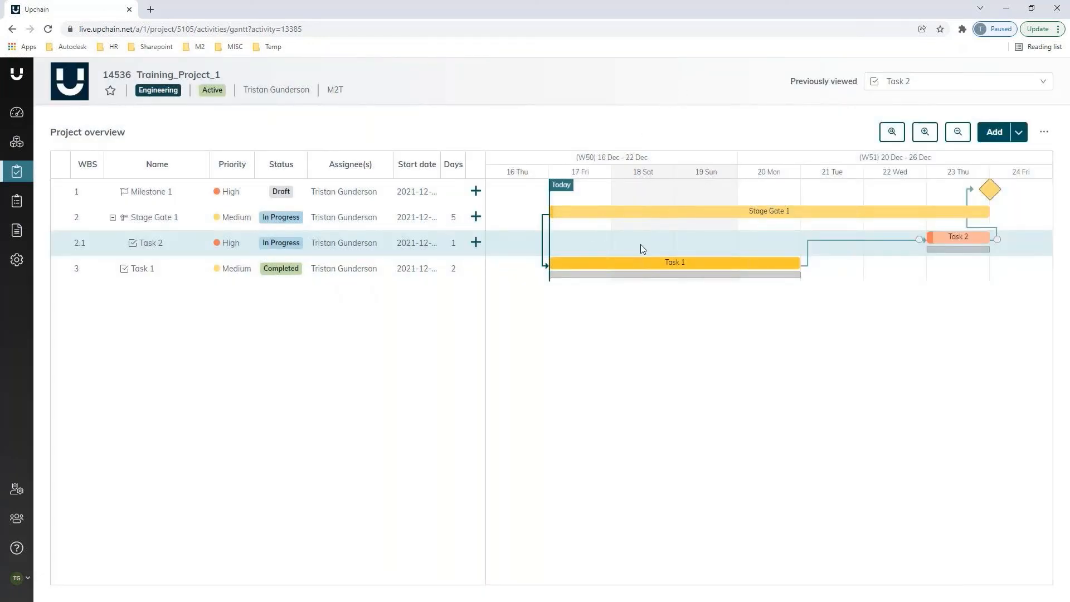
- Show the progress colors and the slack on the project's Gantt chart
{"action": "left_click", "coordinate": [1046, 134]}
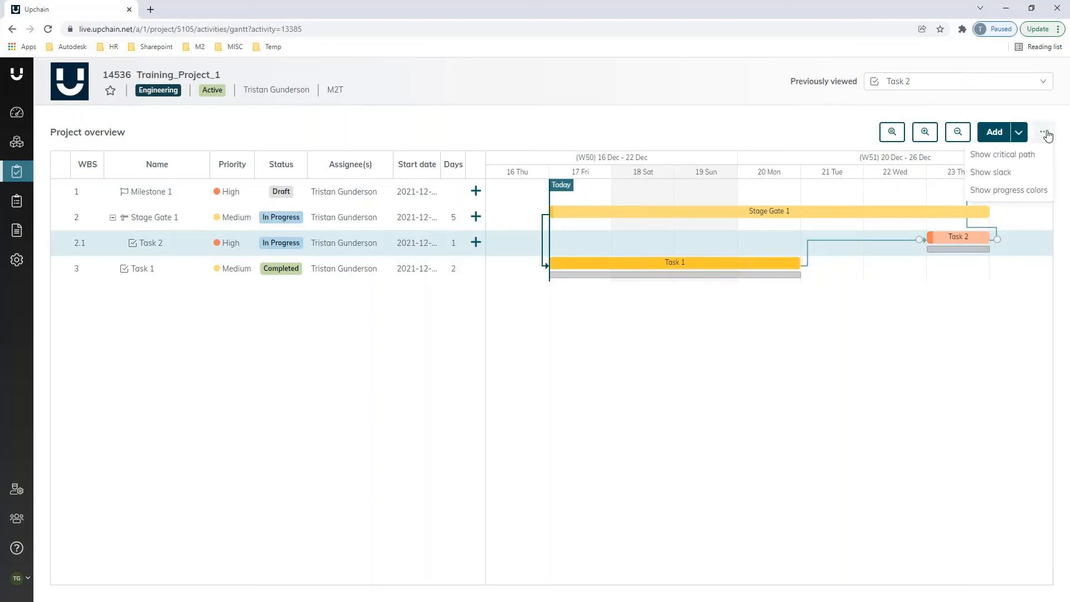
{"action": "left_click", "coordinate": [1028, 190]}
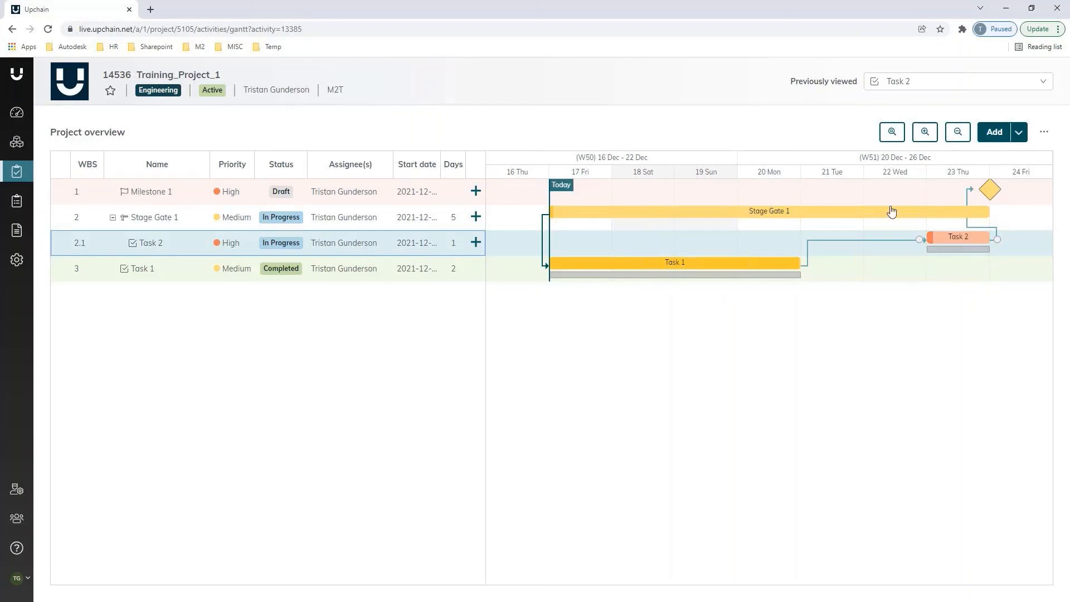
{"action": "left_click", "coordinate": [1019, 133]}
{"action": "left_click", "coordinate": [1042, 132]}
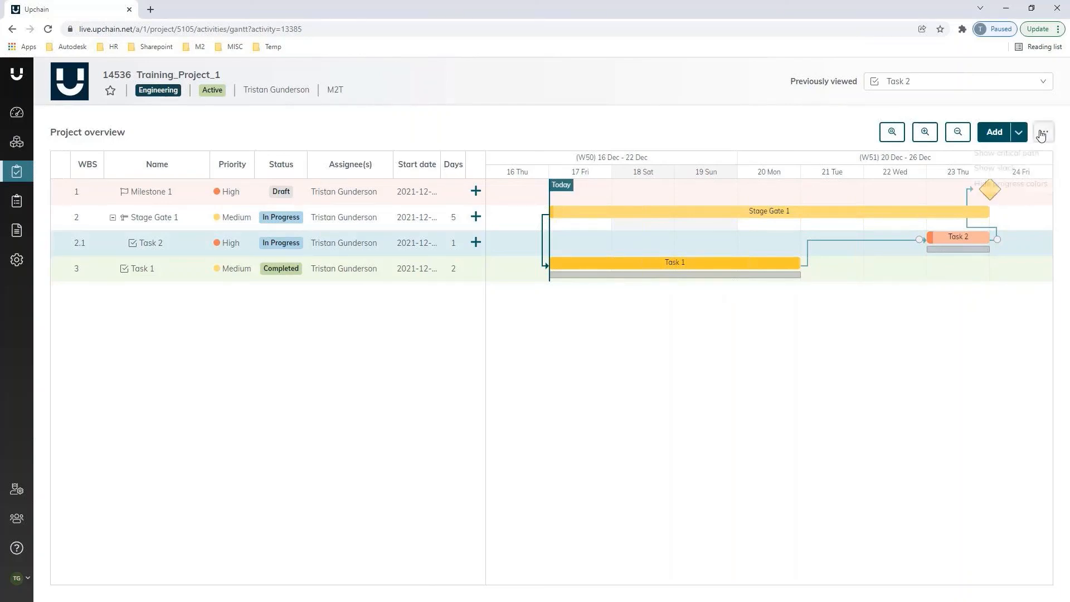
{"action": "left_click", "coordinate": [998, 171]}
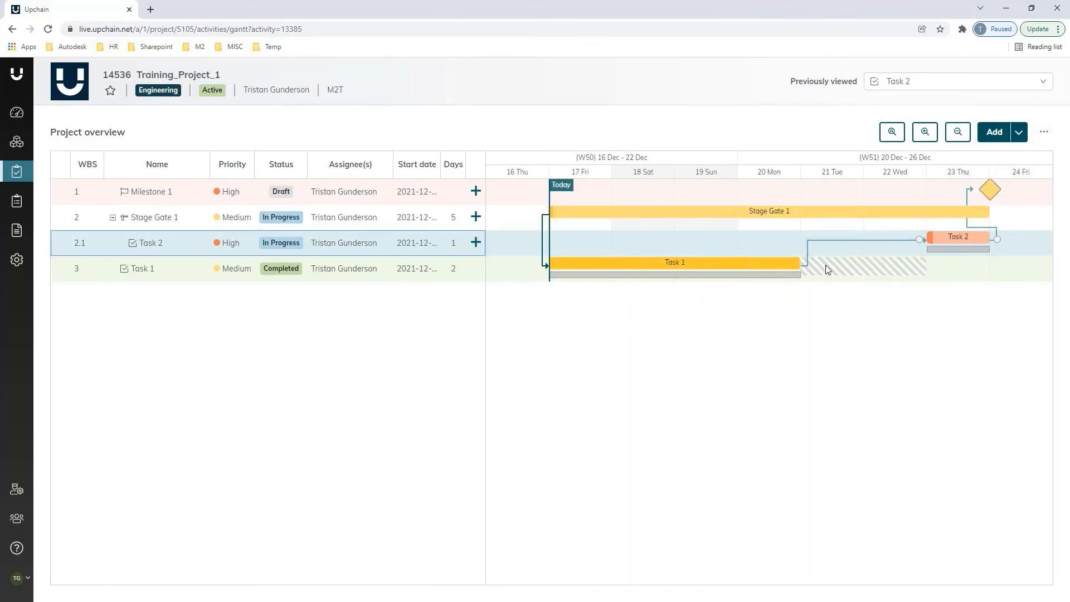
- Show the critical path on the Gantt chart and collapse Stage Gate 1
{"action": "left_click", "coordinate": [1049, 136]}
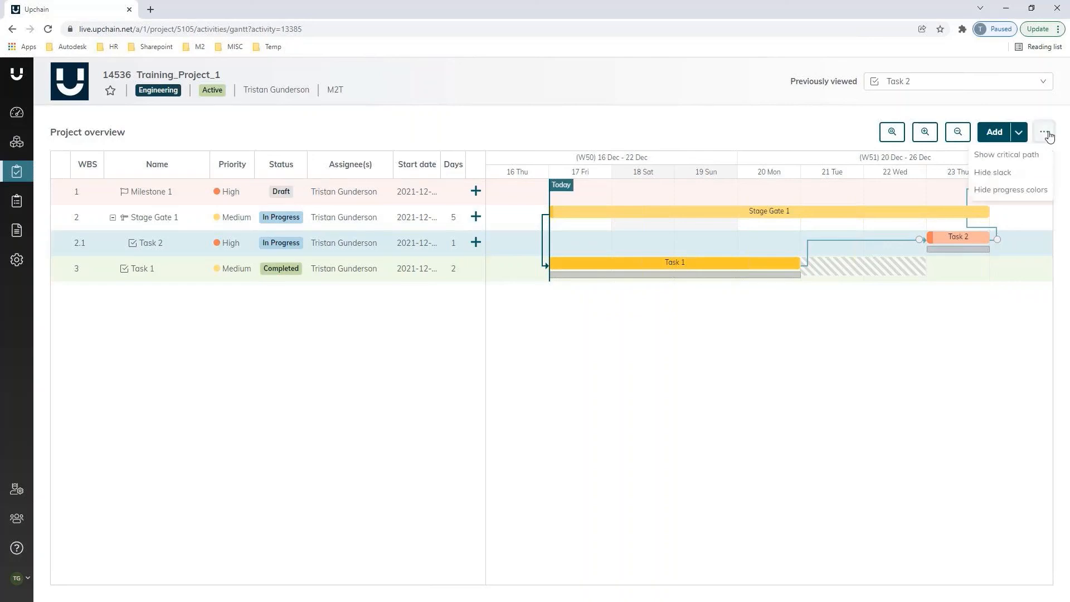
{"action": "left_click", "coordinate": [1028, 155]}
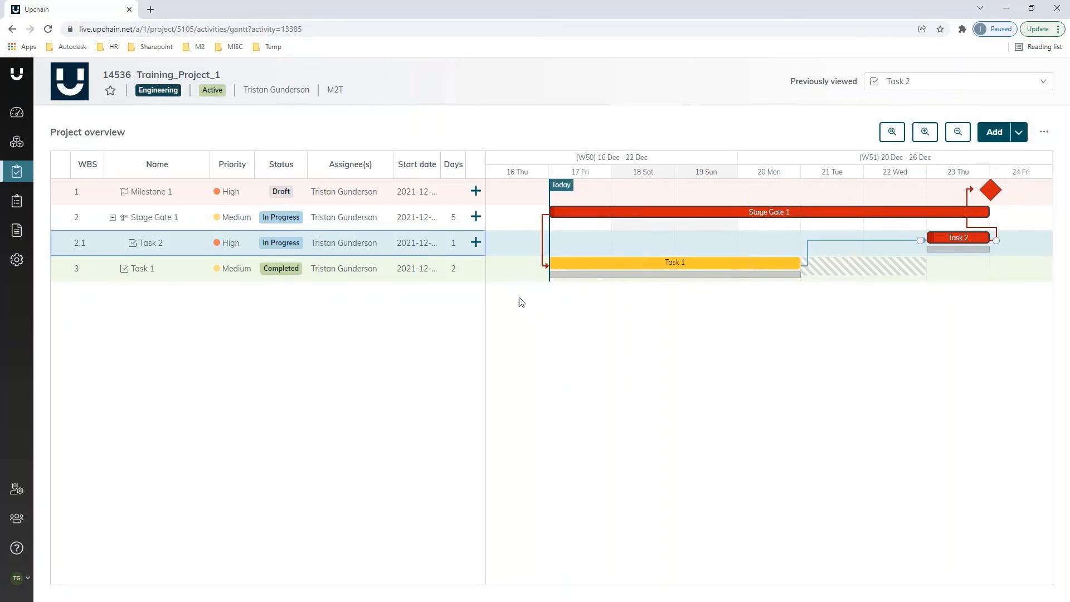
{"action": "left_click", "coordinate": [112, 217]}
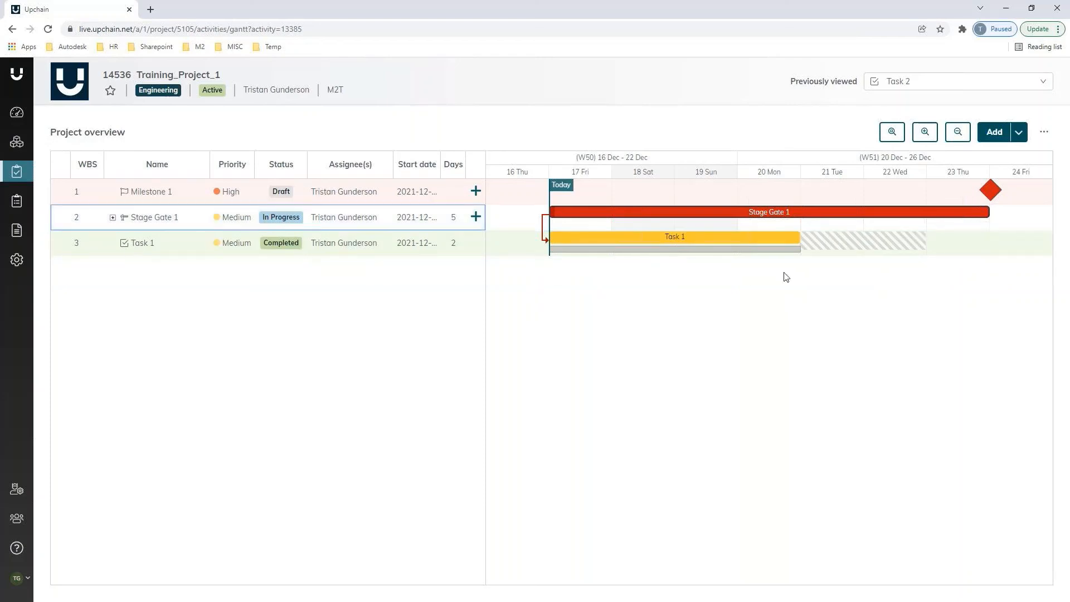